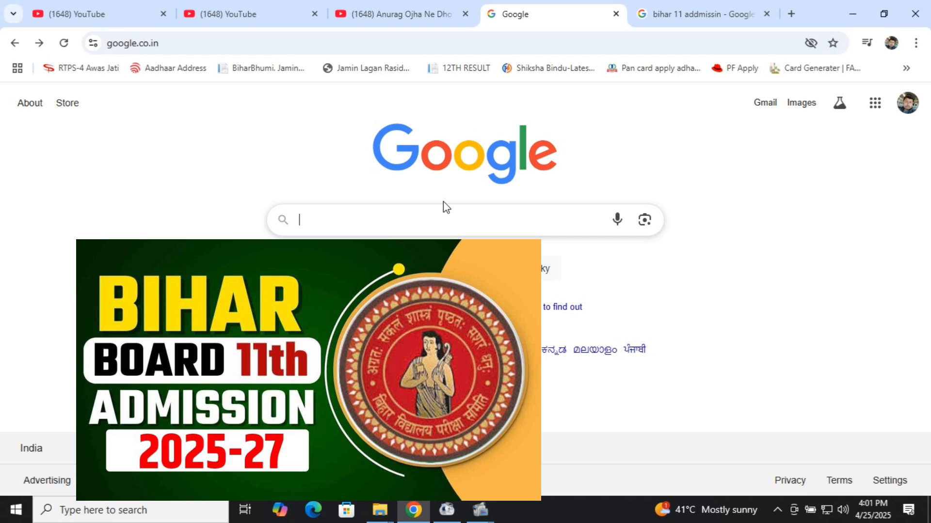
# Step: Search Google for 'ofss' and review the results to find the OFSS Bihar portal
pyautogui.click(452, 217)
pyautogui.write('of')
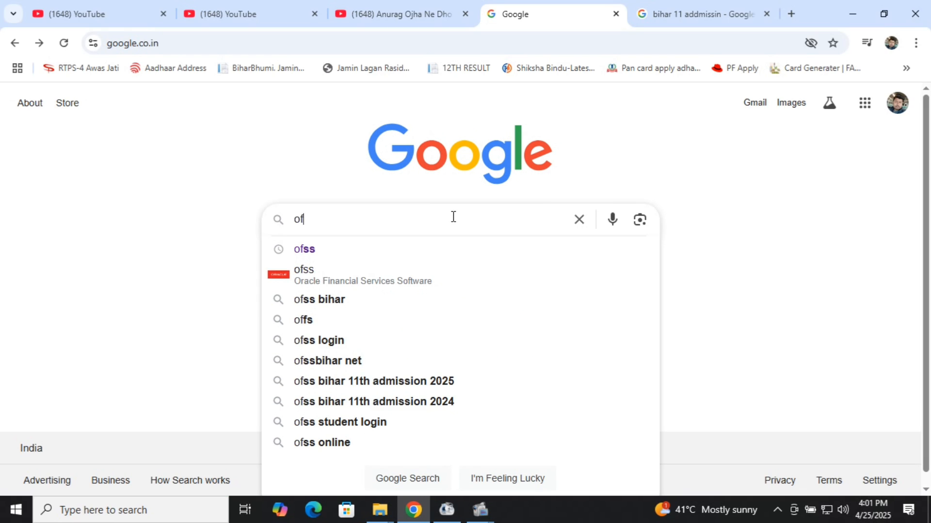
pyautogui.write('ss')
pyautogui.press('Return')
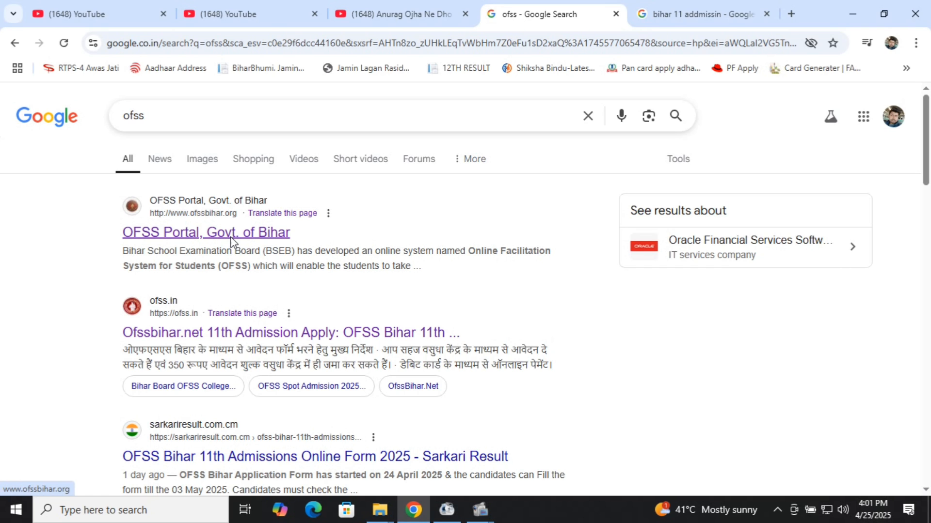
pyautogui.scroll(-2, 231, 241)
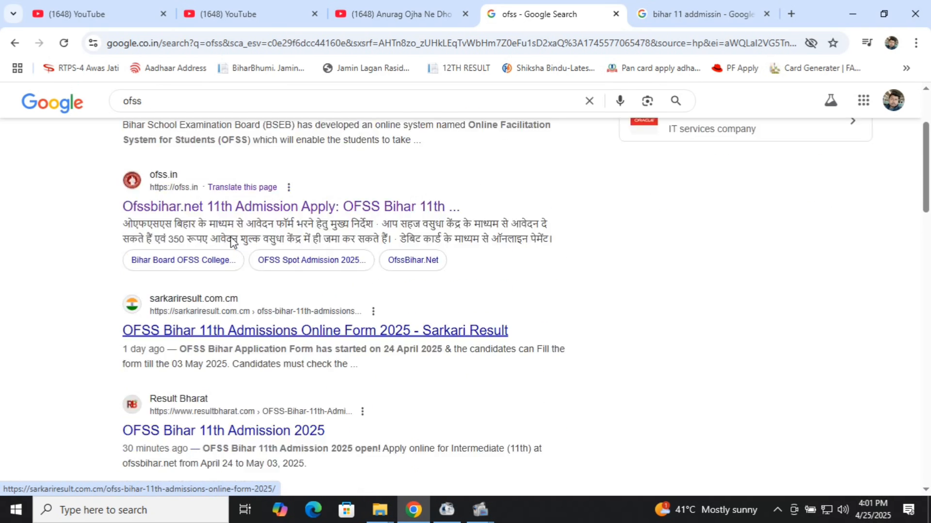
pyautogui.scroll(2, 230, 241)
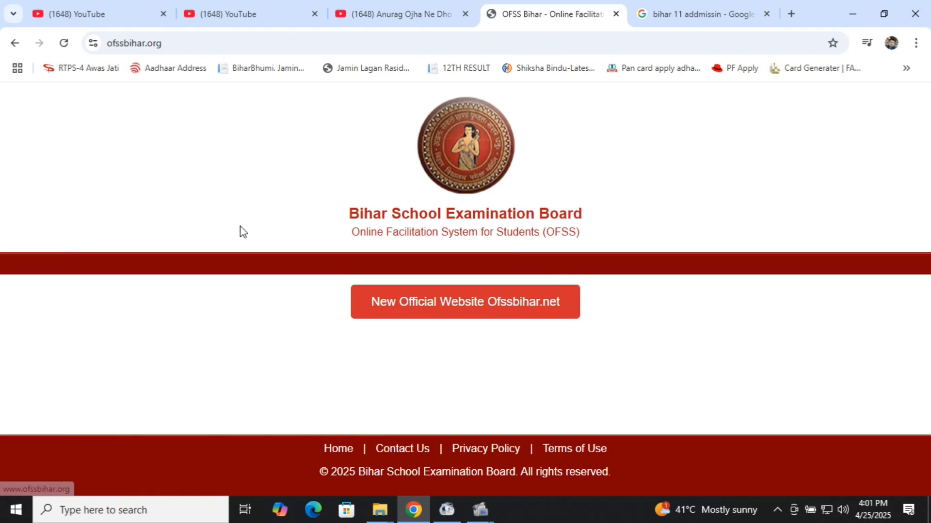
# Step: Go to the new Ofssbihar.net official website and browse its Common Application Form instructions
pyautogui.click(397, 304)
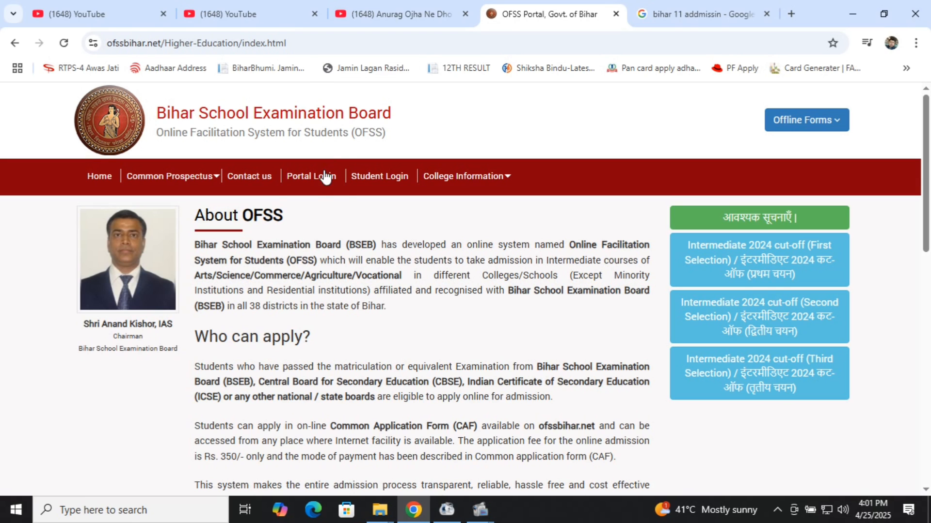
pyautogui.scroll(-1, 350, 228)
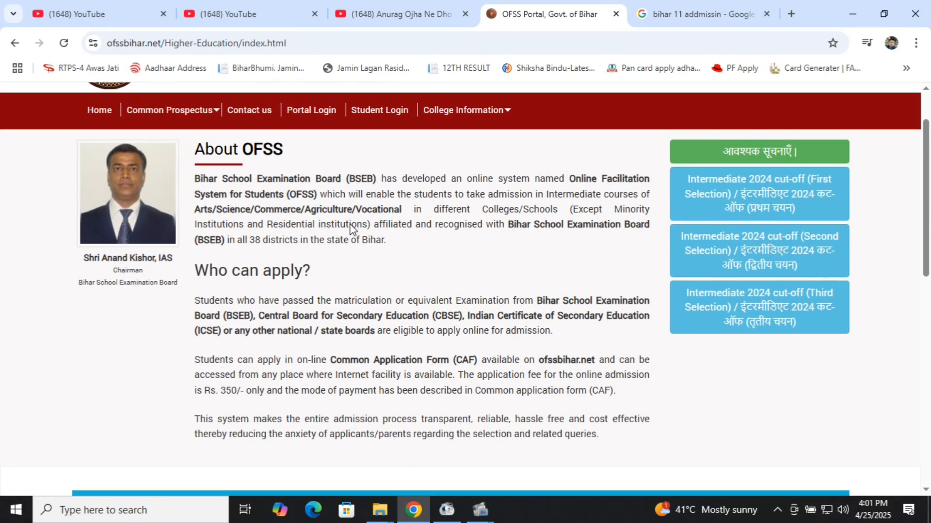
pyautogui.scroll(1, 350, 228)
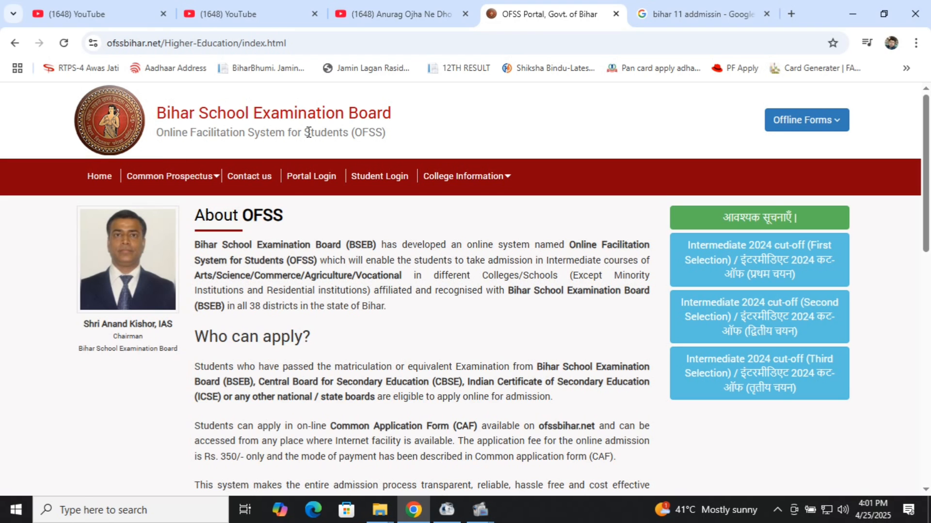
pyautogui.scroll(-7, 428, 245)
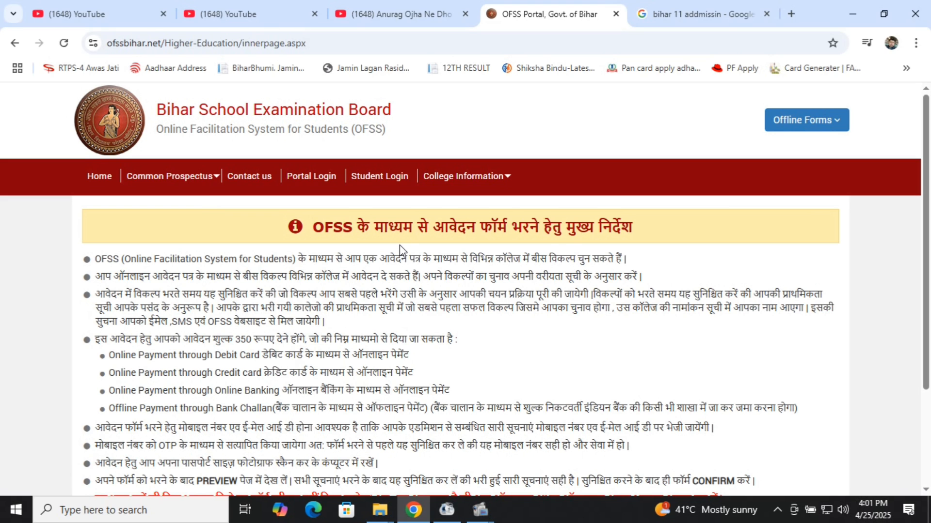
# Step: Agree to the instructions declaration and proceed to the Intermediate 2025-27 application form
pyautogui.scroll(-3, 399, 245)
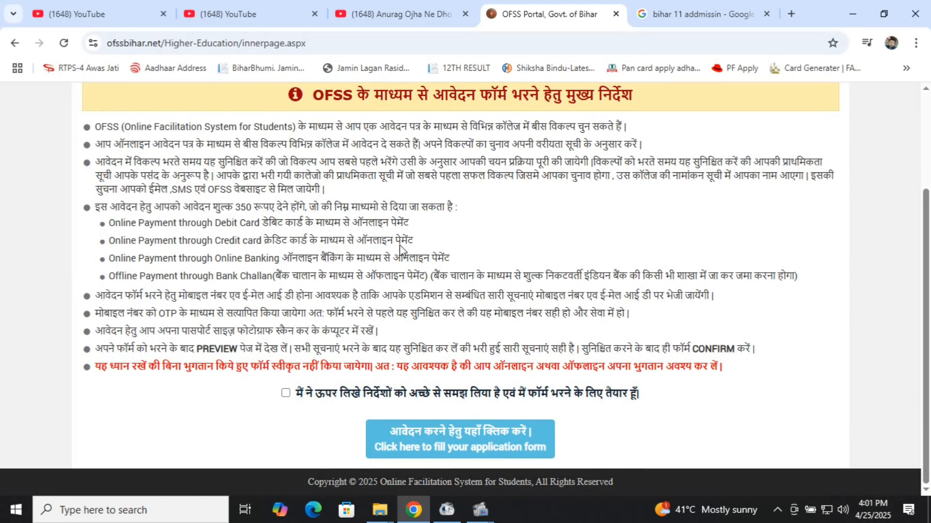
pyautogui.click(285, 394)
pyautogui.click(507, 436)
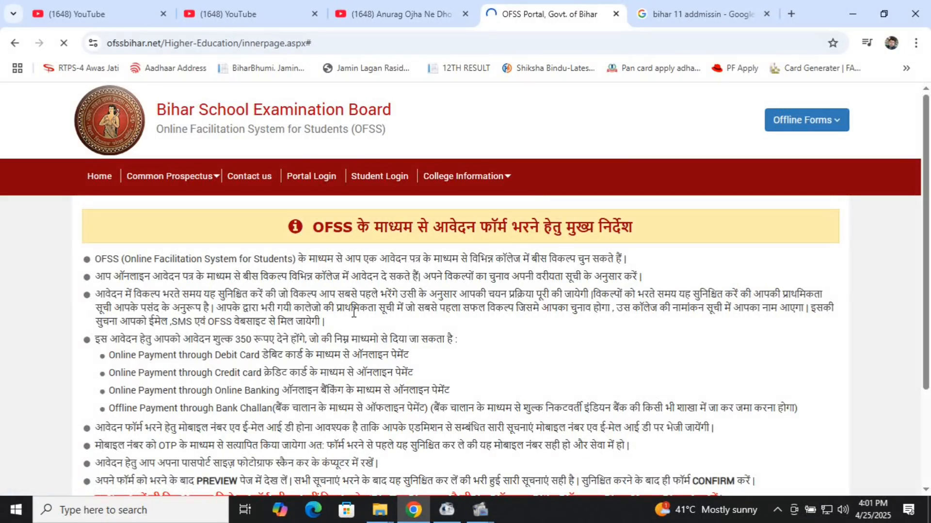
pyautogui.scroll(-3, 354, 313)
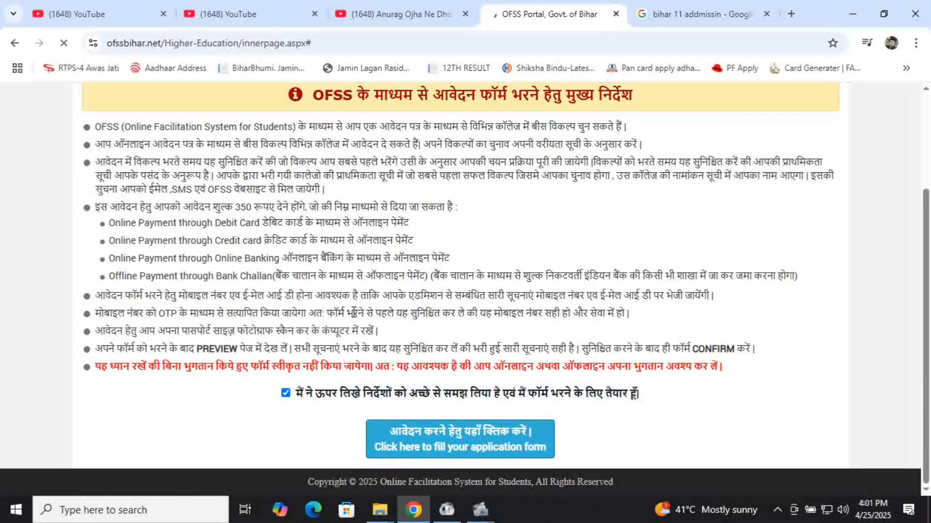
pyautogui.scroll(3, 354, 313)
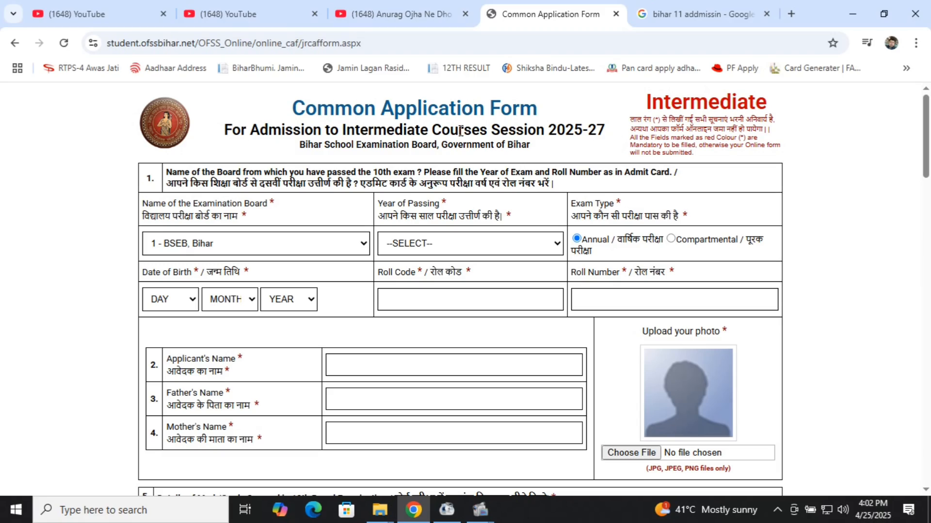
# Step: Choose '1 - BSEB, Bihar' as the examination board and 2025 as the year of passing
pyautogui.scroll(-20, 549, 184)
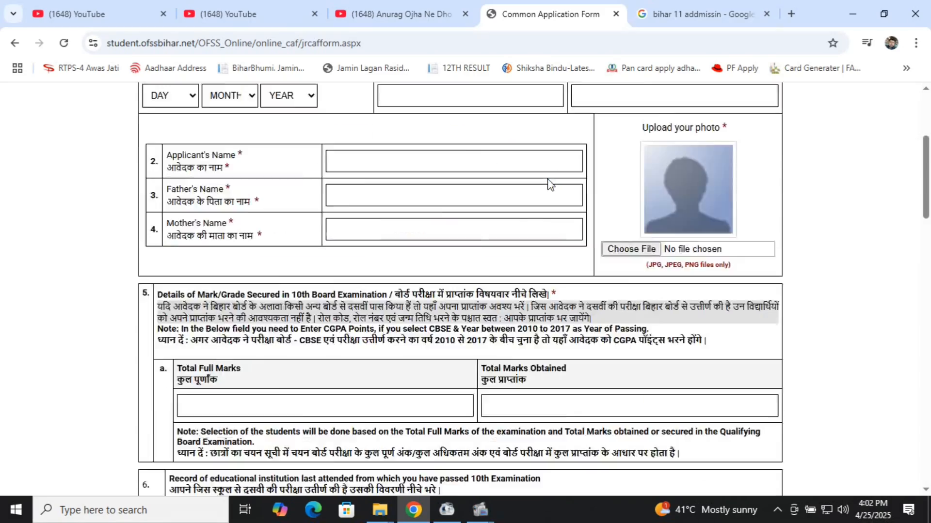
pyautogui.scroll(20, 548, 185)
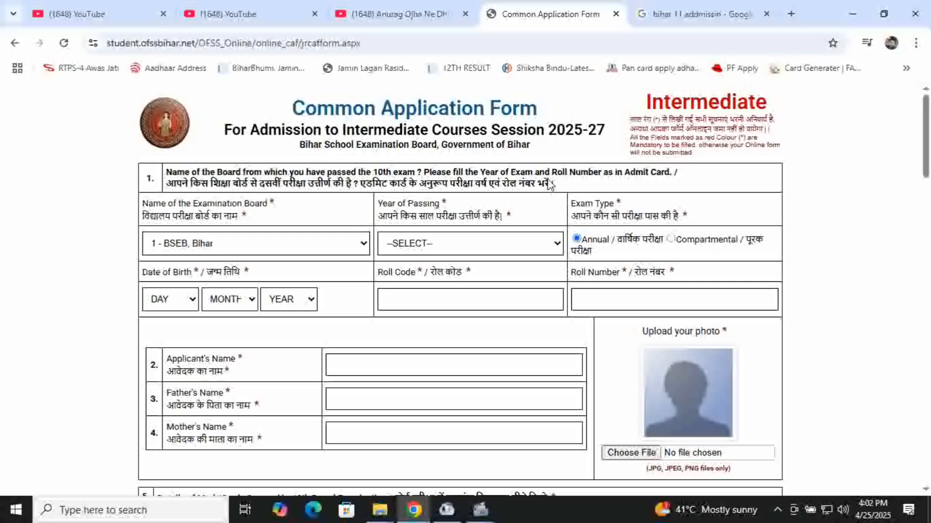
pyautogui.click(336, 243)
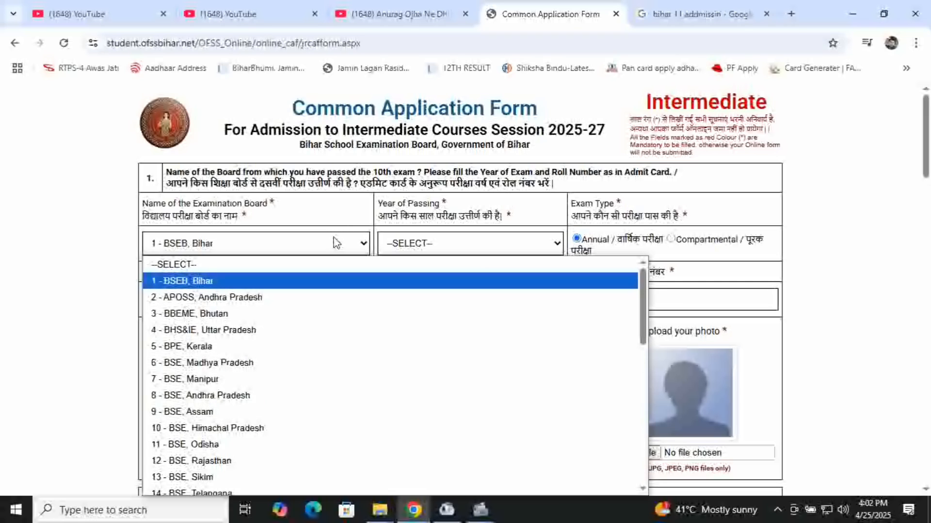
pyautogui.click(244, 284)
pyautogui.click(460, 239)
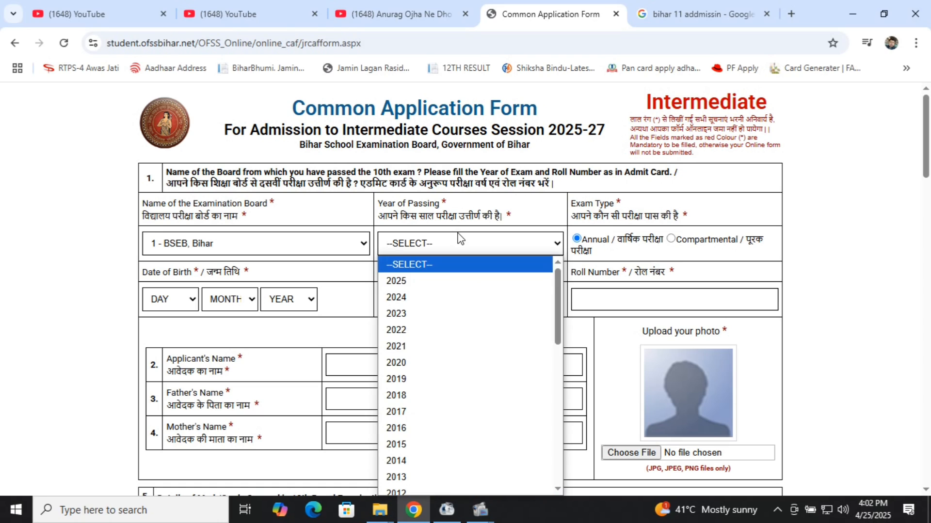
pyautogui.click(443, 282)
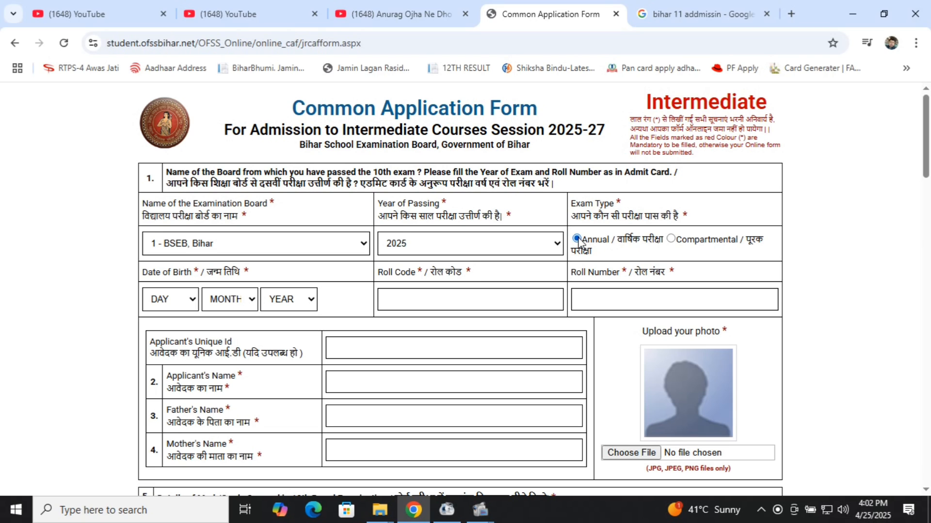
pyautogui.click(189, 305)
pyautogui.click(171, 217)
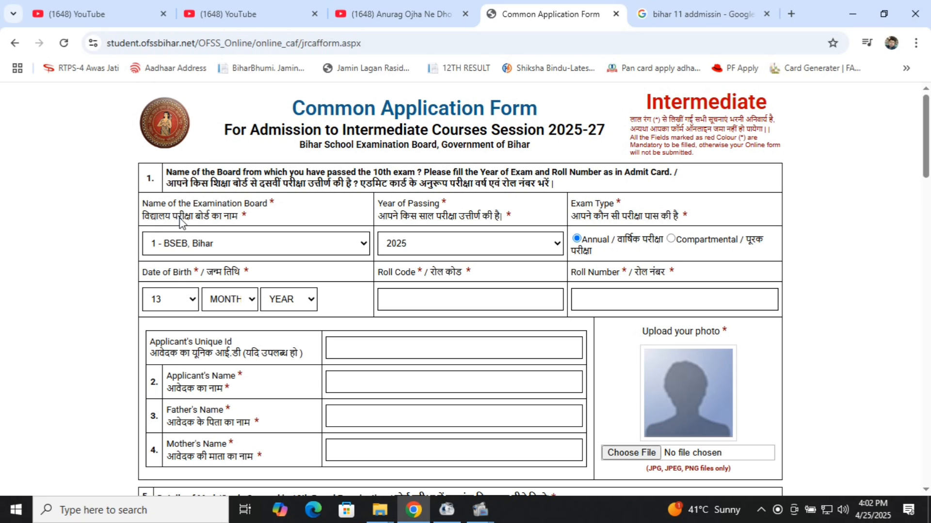
pyautogui.click(237, 303)
pyautogui.click(230, 236)
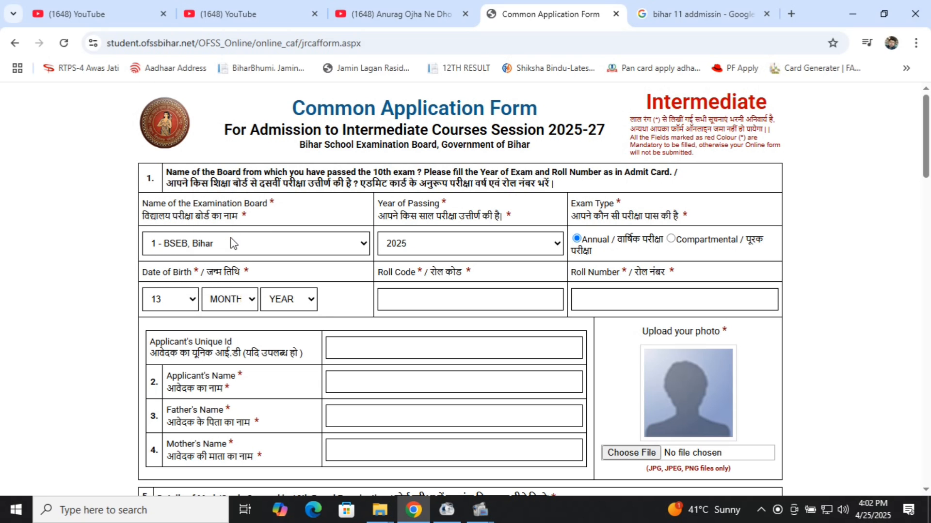
pyautogui.click(307, 309)
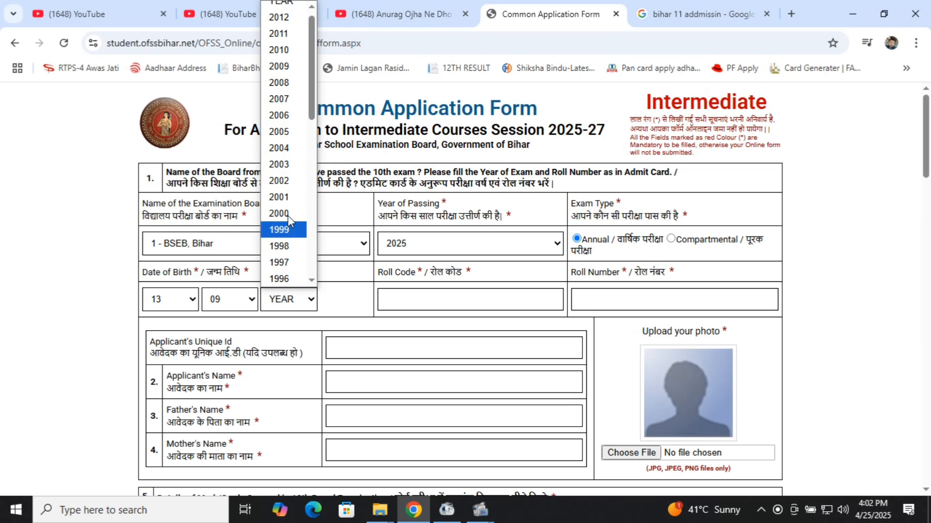
pyautogui.click(285, 74)
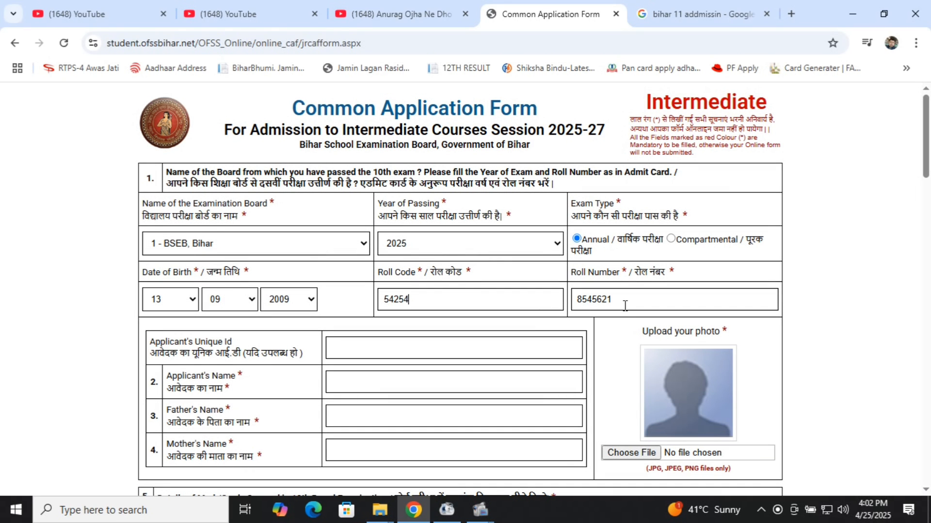
pyautogui.scroll(-3, 504, 353)
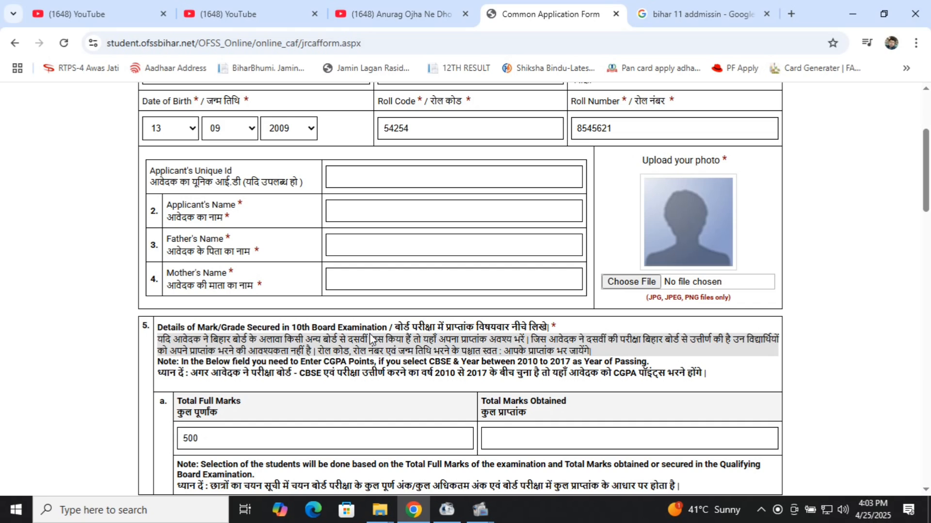
pyautogui.scroll(-4, 373, 337)
pyautogui.scroll(4, 371, 334)
pyautogui.scroll(3, 370, 334)
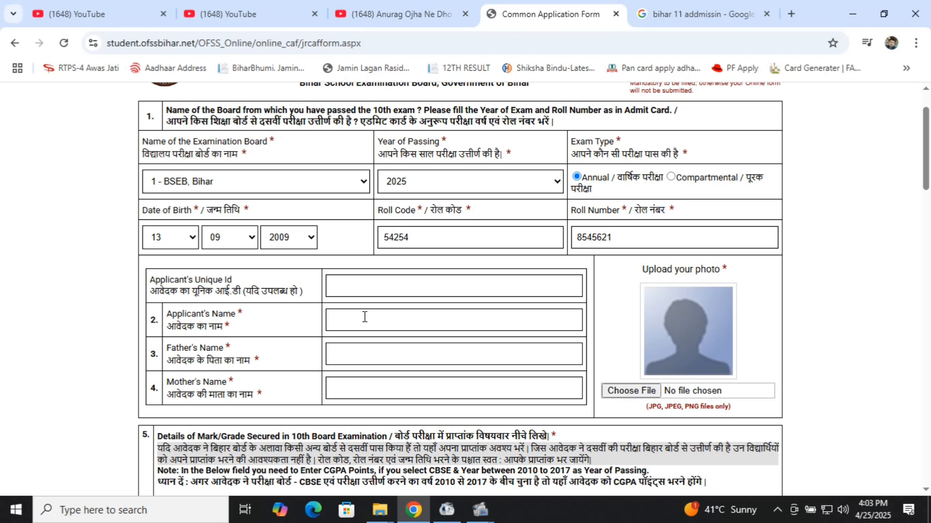
# Step: Type the applicant's full name, the father's name and the mother's name into their boxes
pyautogui.click(348, 353)
pyautogui.click(373, 324)
pyautogui.click(370, 349)
pyautogui.click(367, 389)
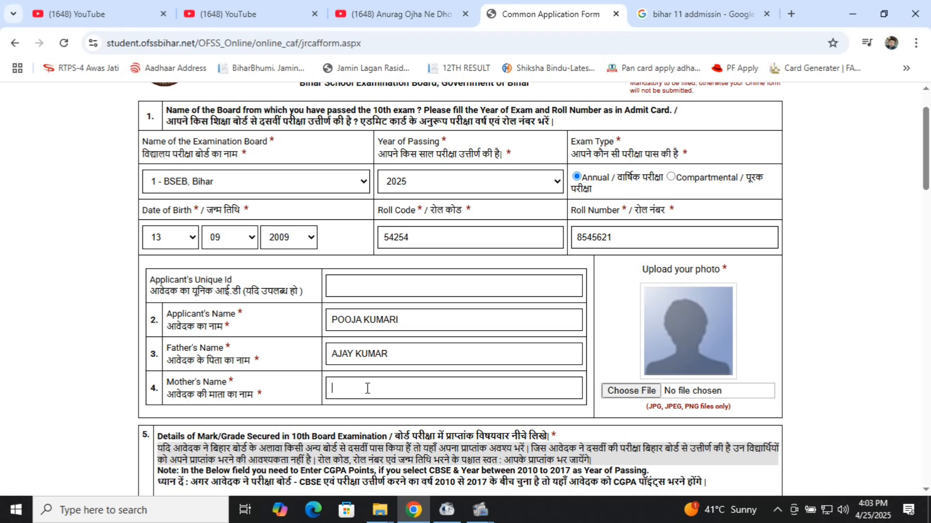
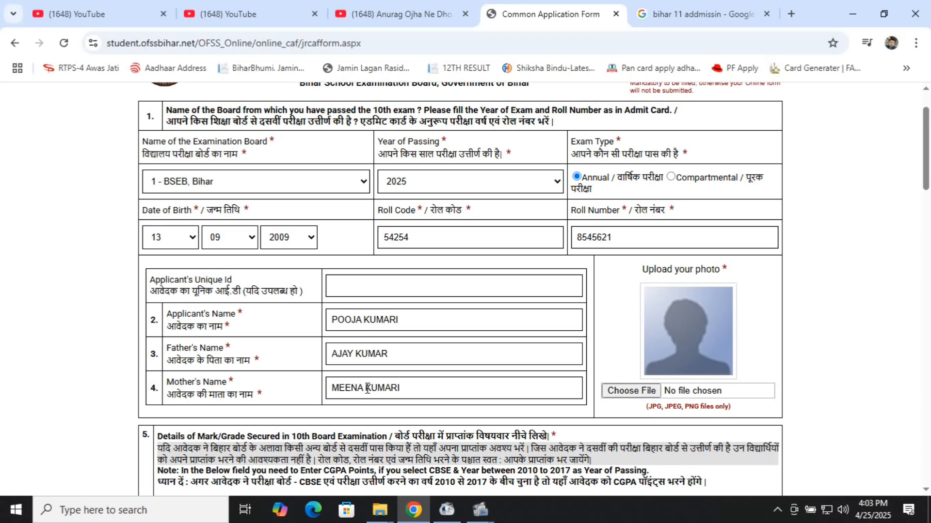
pyautogui.scroll(-2, 412, 385)
# Step: Dismiss the alert message and close the browser's context menu
pyautogui.rightClick(659, 384)
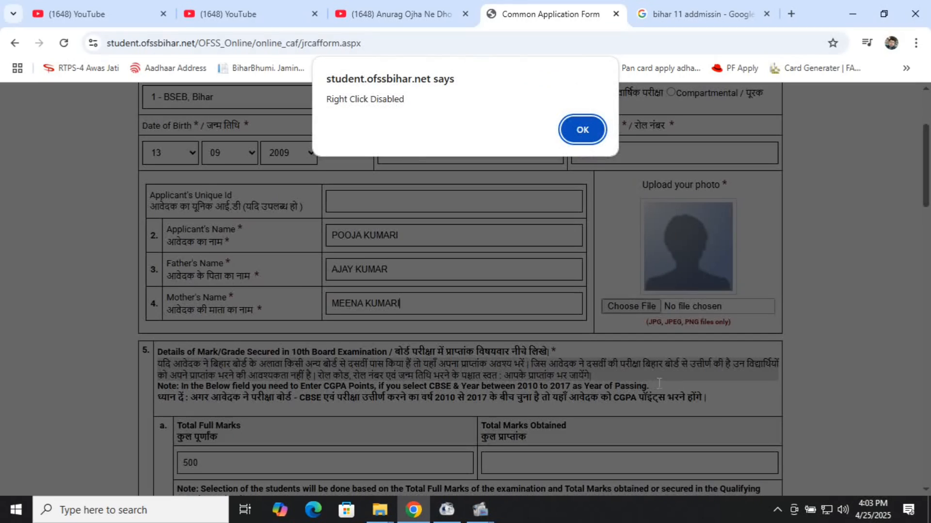
pyautogui.click(576, 140)
pyautogui.click(703, 216)
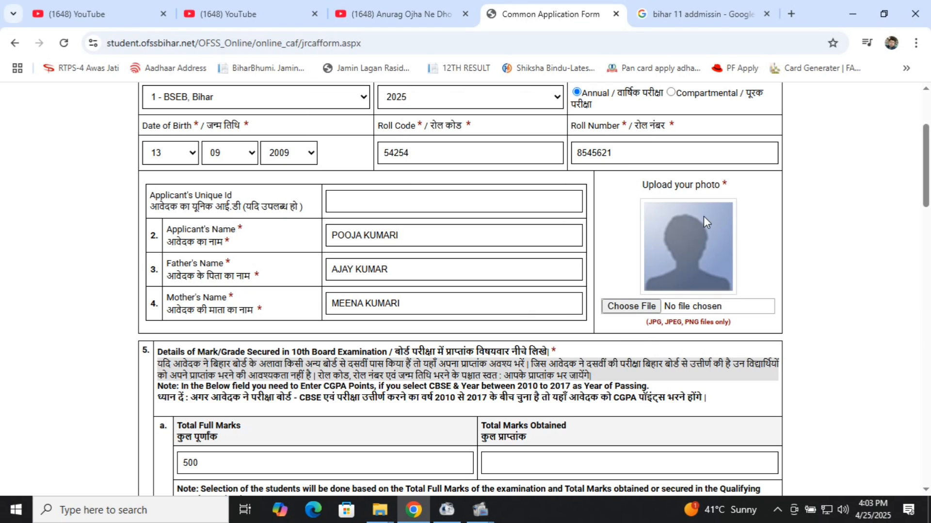
# Step: Upload IMG_20250403_0001.jpg from the Documents folder as the applicant's photo
pyautogui.click(624, 307)
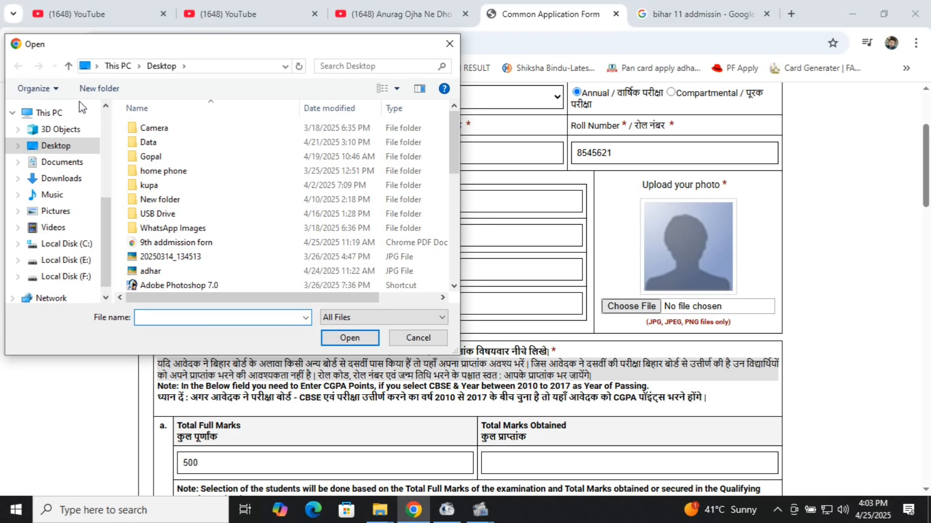
pyautogui.click(62, 163)
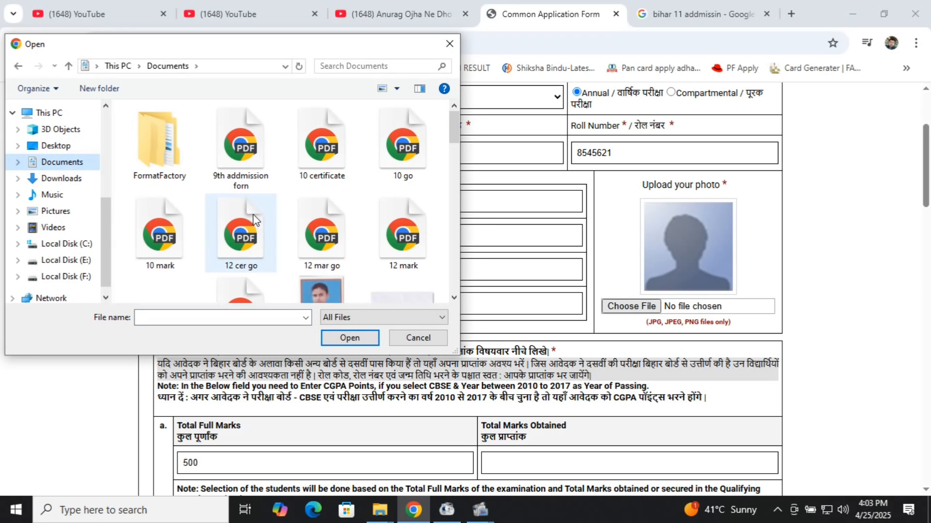
pyautogui.scroll(-1, 253, 219)
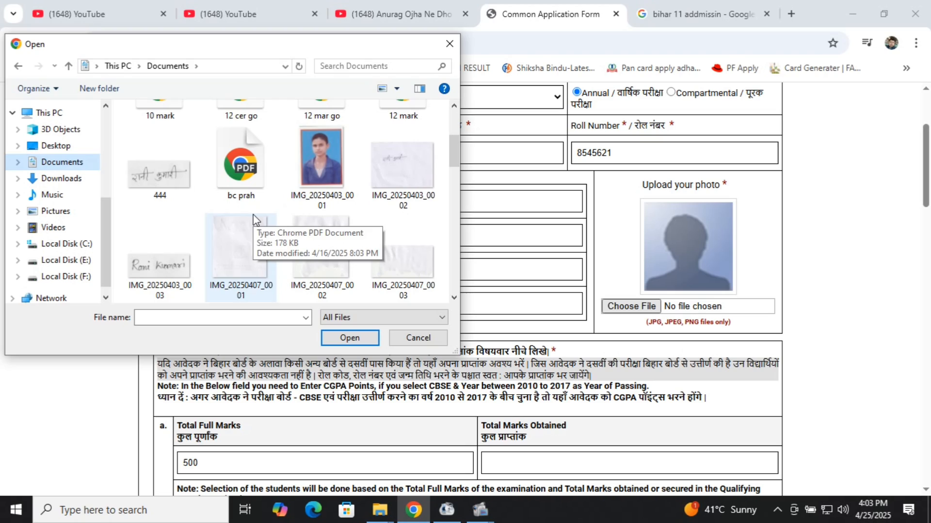
pyautogui.doubleClick(338, 177)
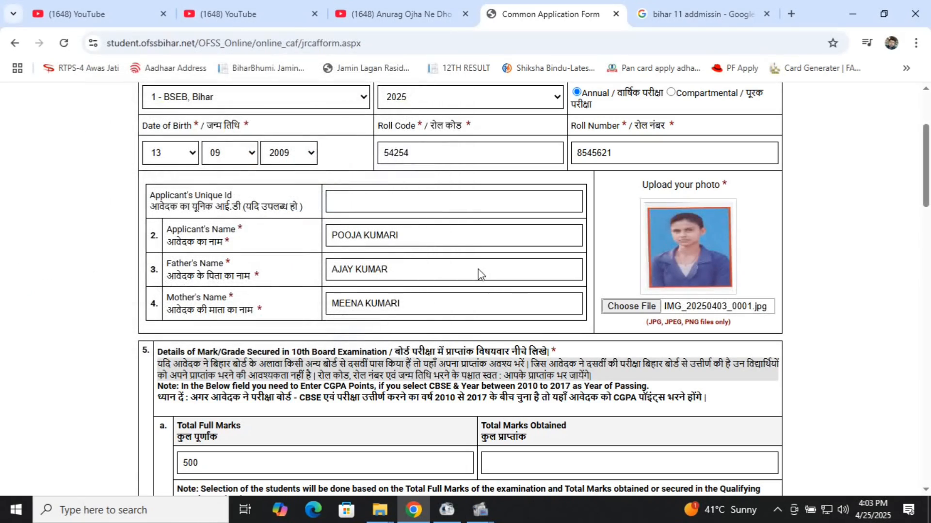
pyautogui.scroll(-5, 519, 297)
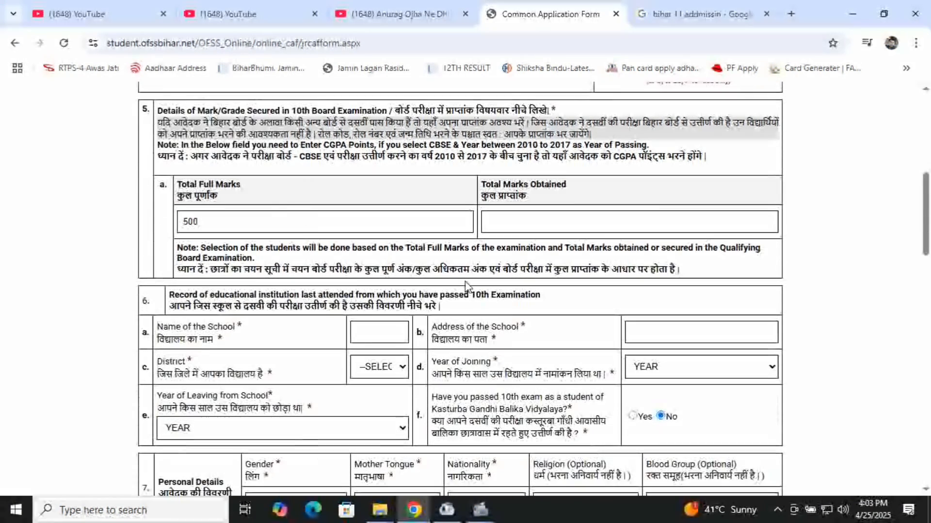
# Step: Enter 440 marks obtained, school name 'HIGH SCHOOL TRIVENIGANJ' and school address TRIVENIGANJ
pyautogui.click(533, 227)
pyautogui.write('440')
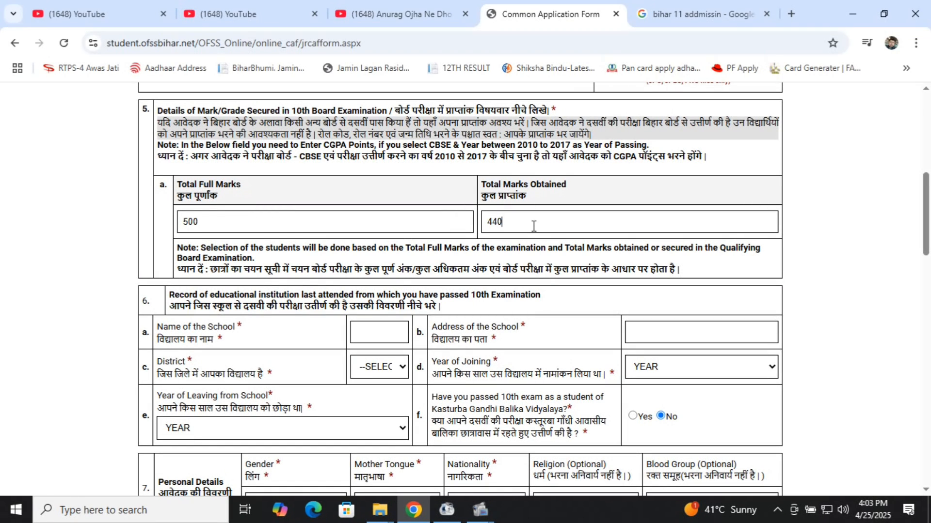
pyautogui.scroll(-2, 398, 254)
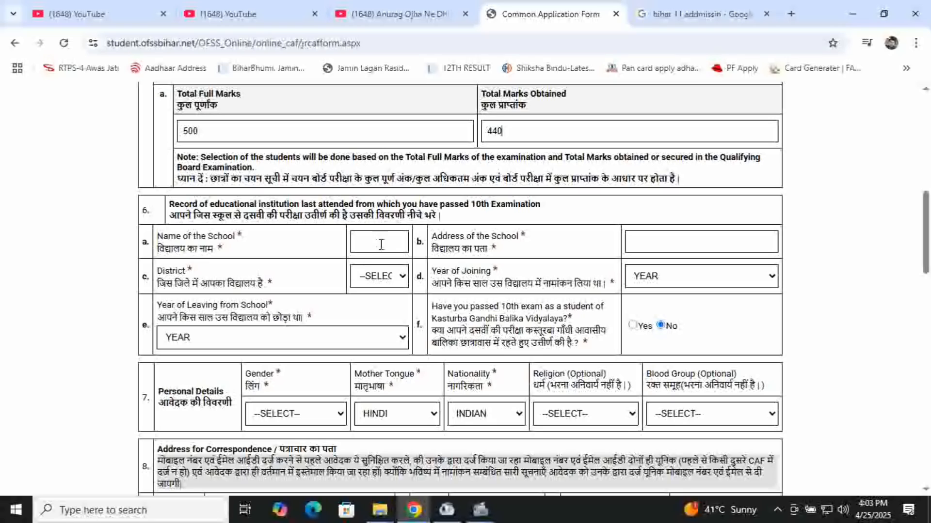
pyautogui.click(381, 245)
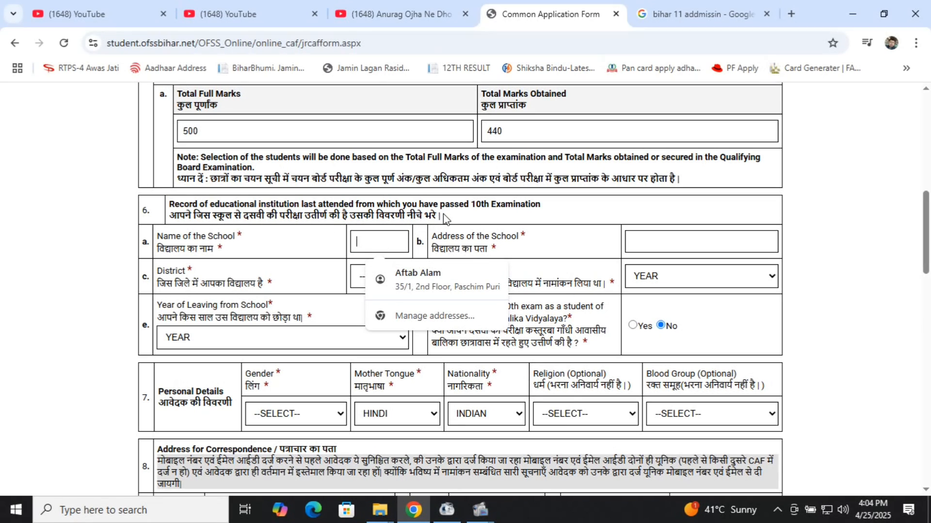
pyautogui.write('HIGH')
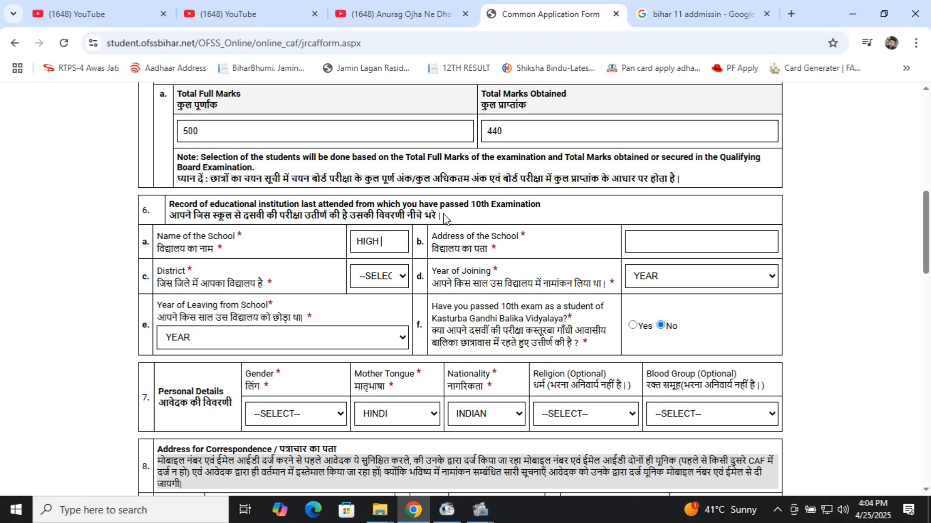
pyautogui.write(' S')
pyautogui.write('CHOO')
pyautogui.write('L TRIVEN')
pyautogui.write('IGANJ')
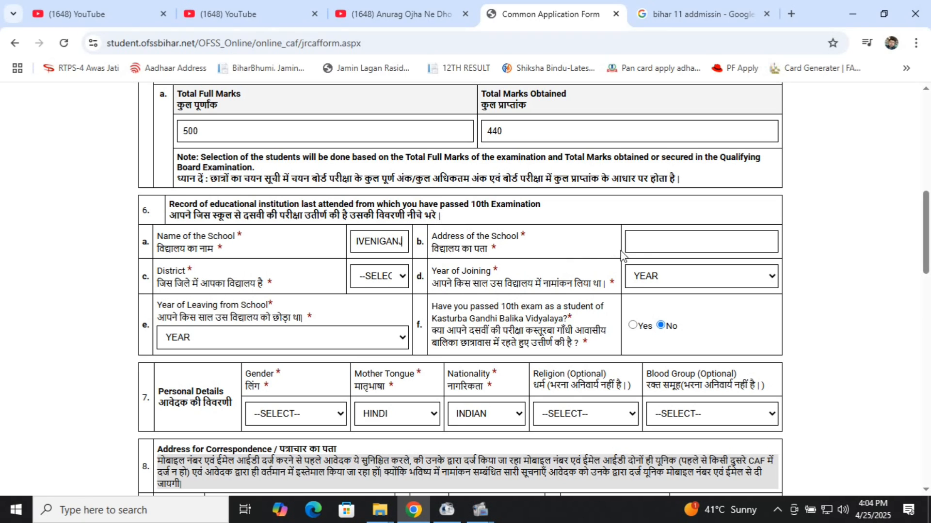
pyautogui.click(648, 245)
pyautogui.write('TRI')
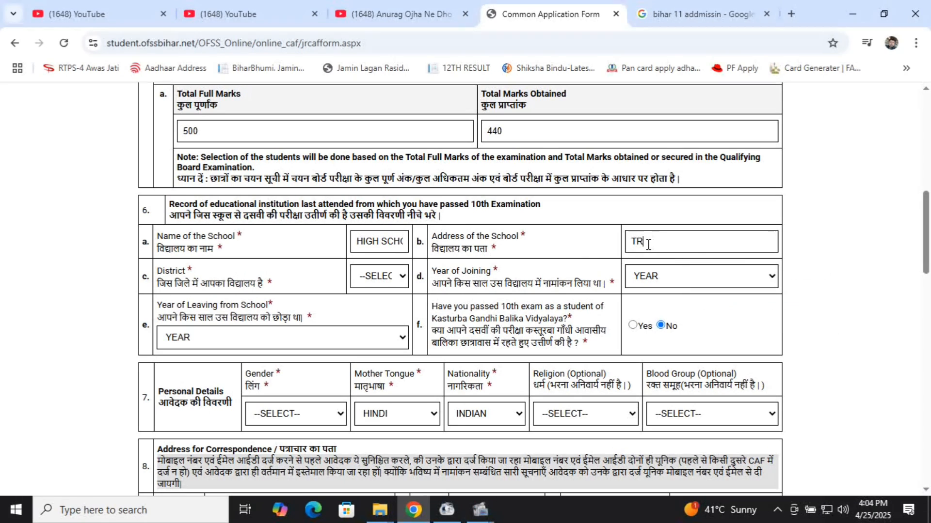
pyautogui.write('VENIGANJ')
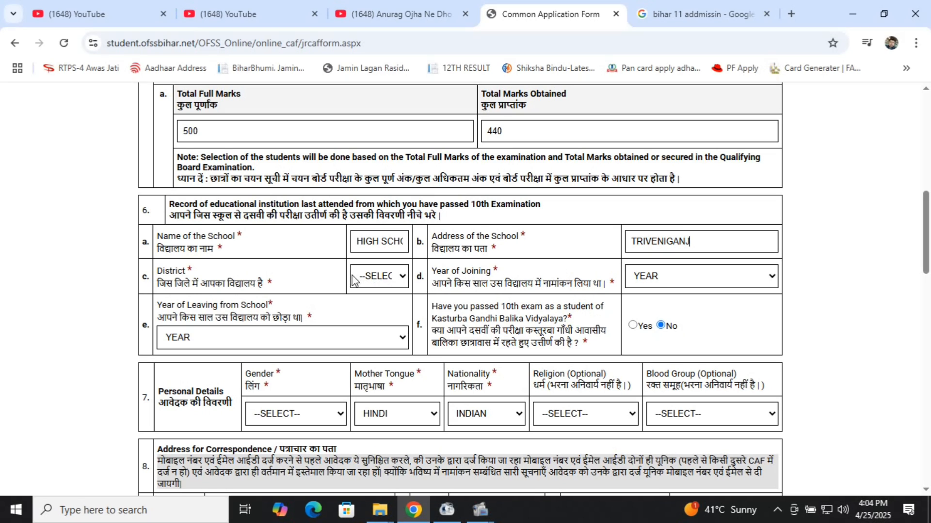
# Step: Set the school's district to SUPAUL, year of joining 2014 and year of leaving 2025
pyautogui.click(393, 278)
pyautogui.scroll(-8, 397, 170)
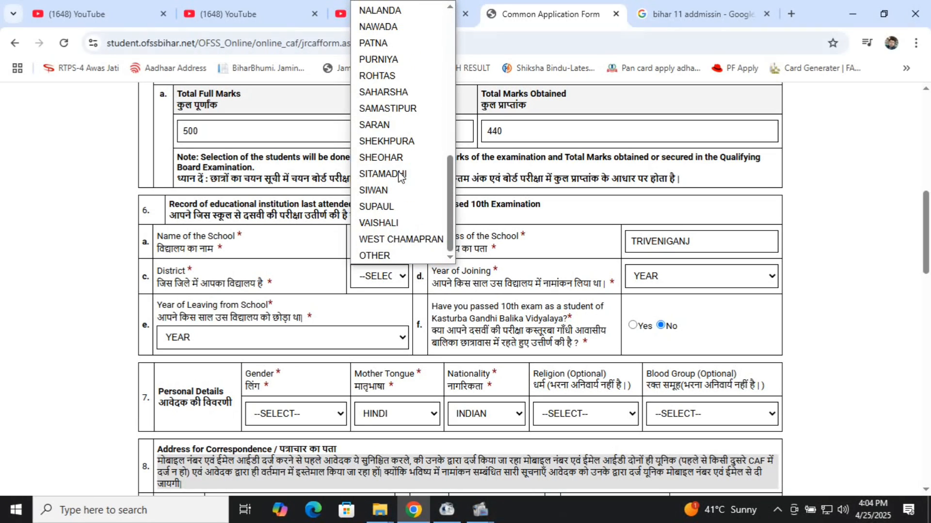
pyautogui.click(400, 208)
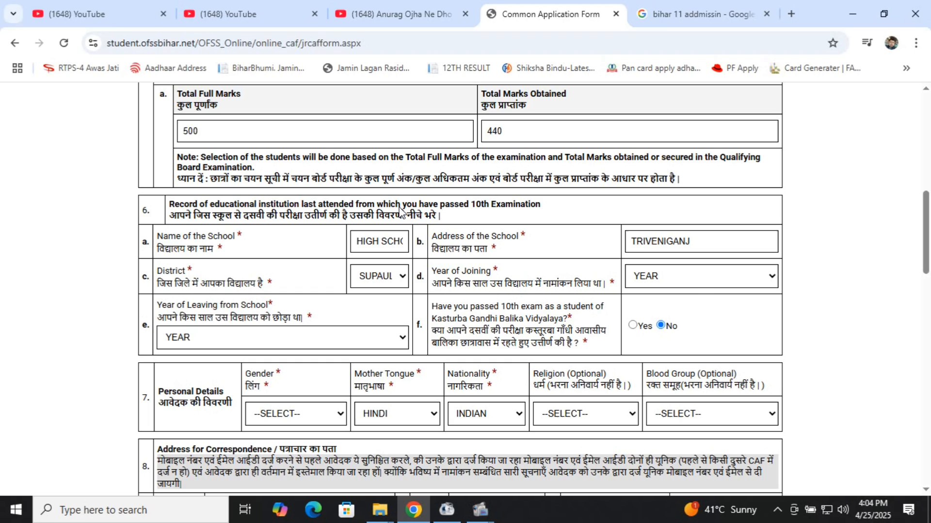
pyautogui.click(710, 281)
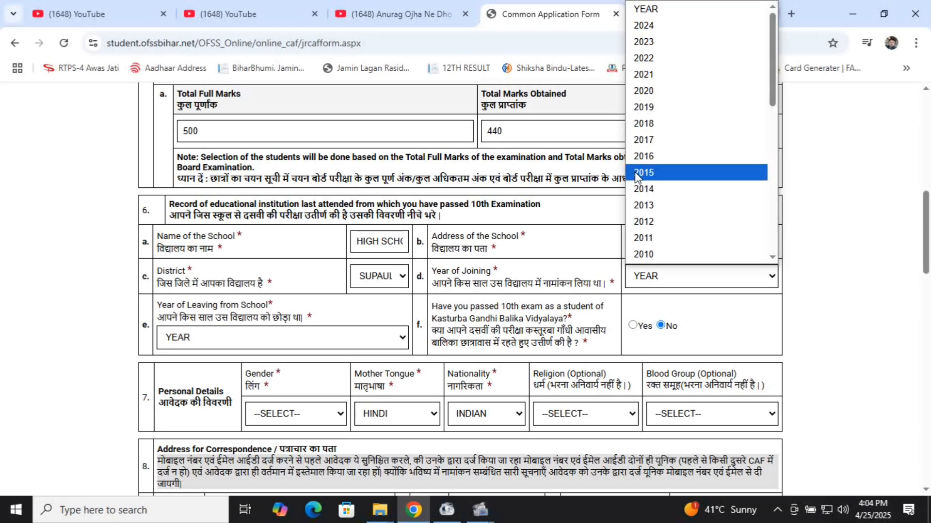
pyautogui.scroll(-3, 680, 103)
pyautogui.scroll(-1, 680, 103)
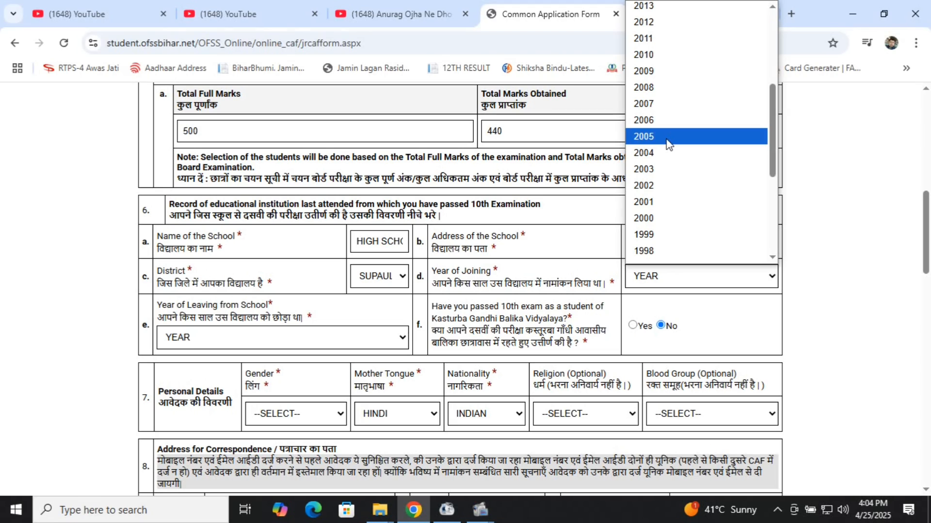
pyautogui.scroll(4, 667, 143)
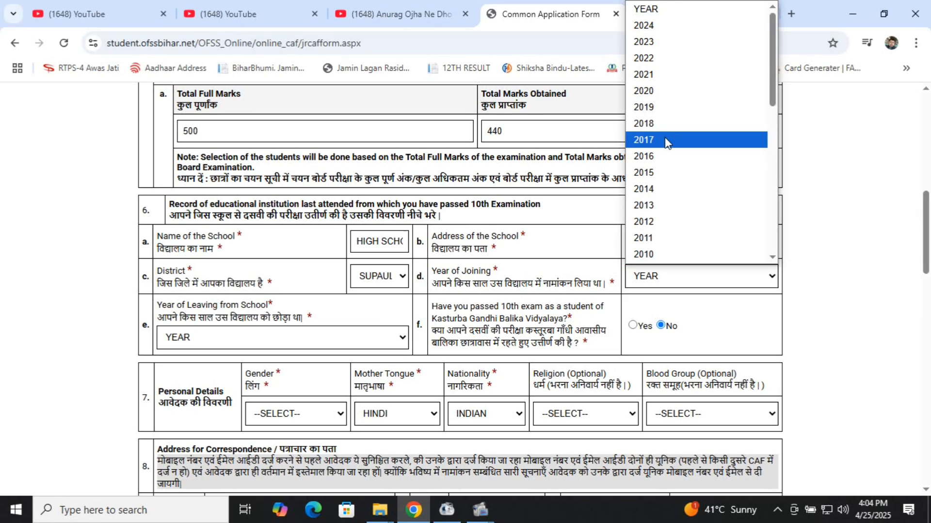
pyautogui.click(676, 196)
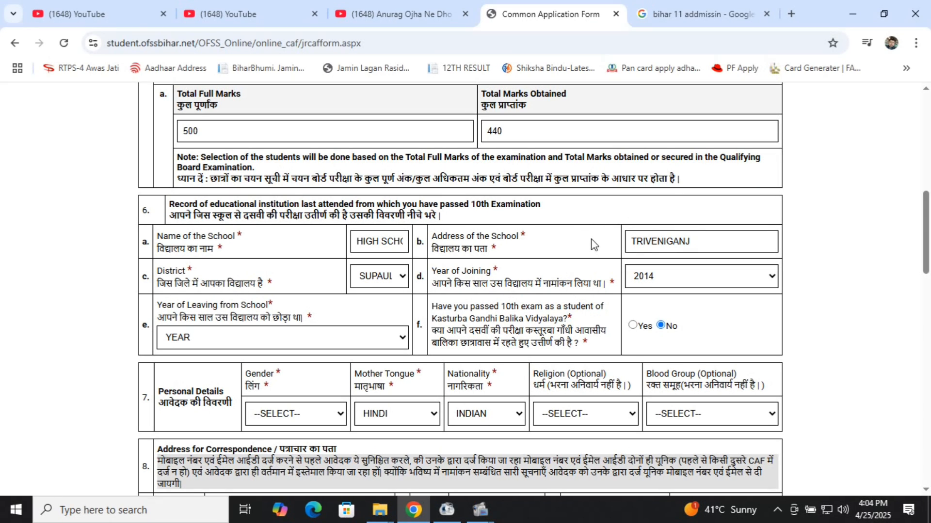
pyautogui.scroll(-2, 395, 241)
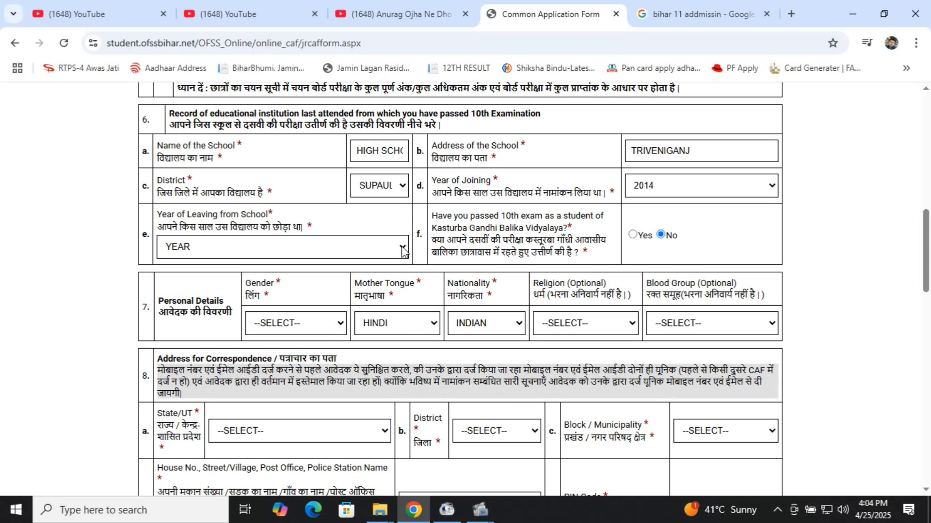
pyautogui.click(398, 249)
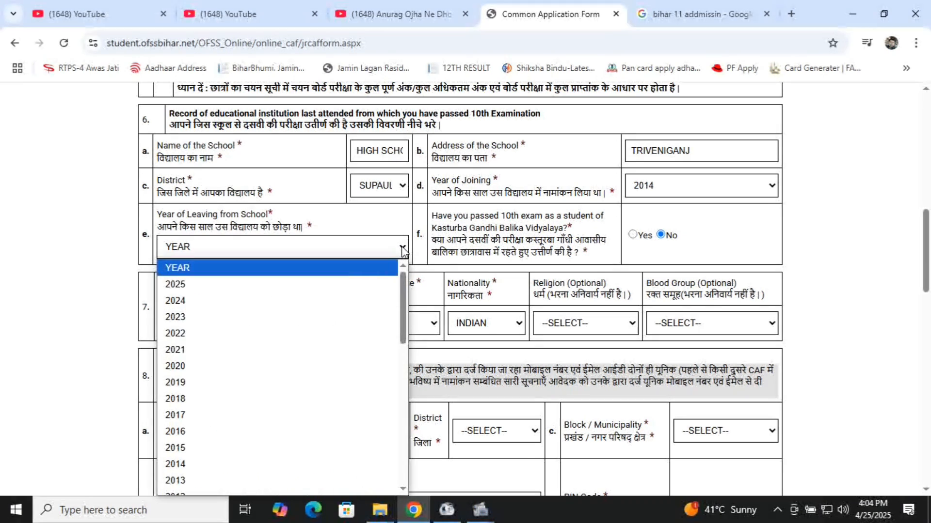
pyautogui.click(358, 288)
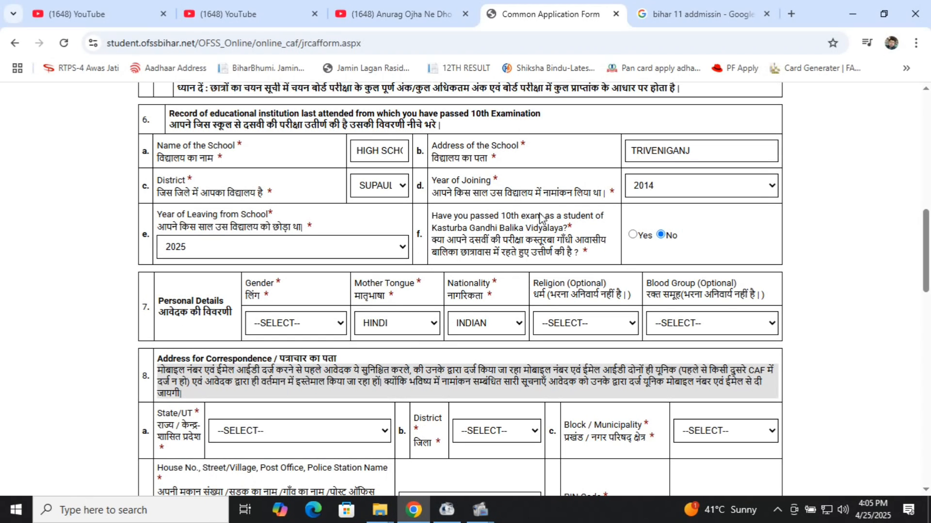
# Step: Highlight the Kasturba Gandhi Balika Vidyalaya wording in the question, then clear the highlight
pyautogui.scroll(-1, 546, 219)
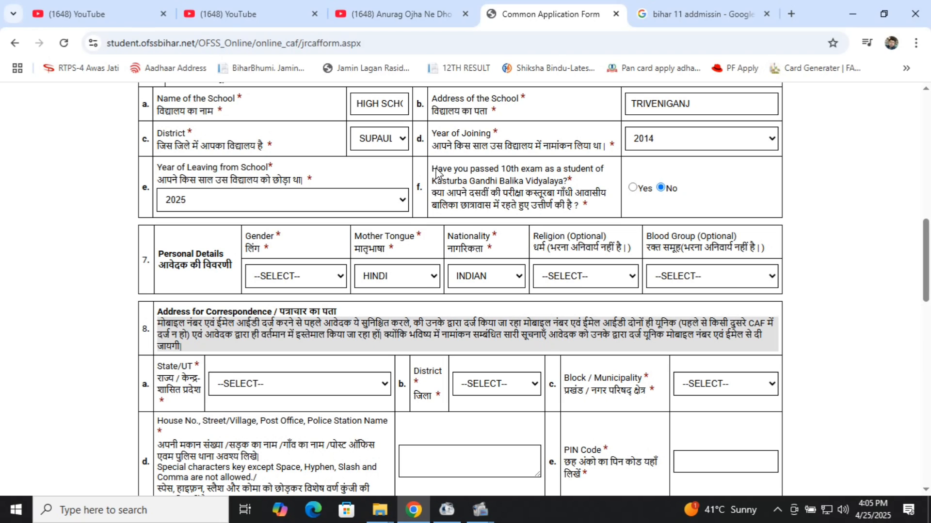
pyautogui.moveTo(432, 183); pyautogui.dragTo(564, 189)
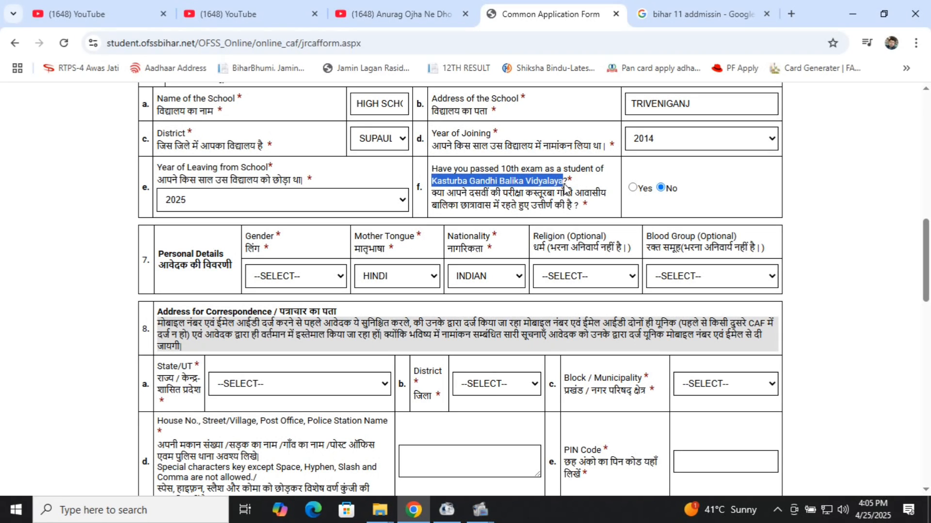
pyautogui.click(587, 198)
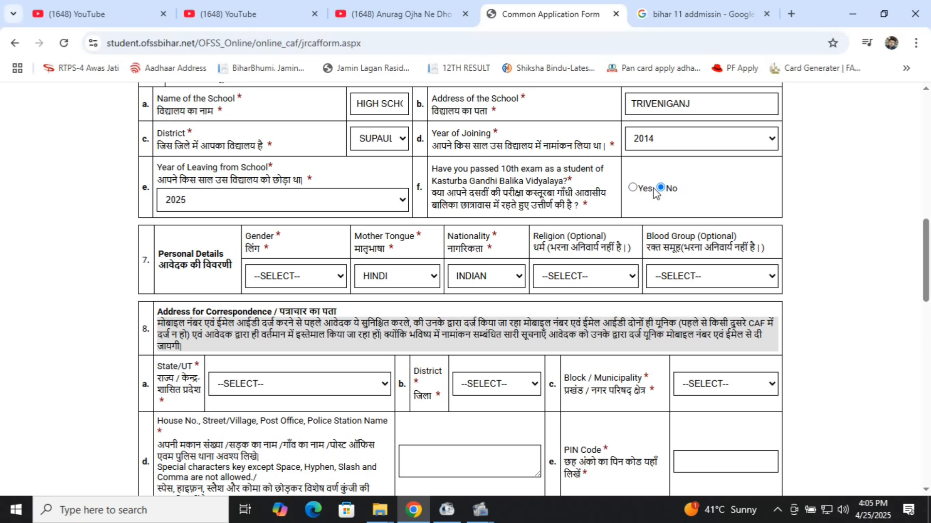
# Step: Set gender FEMALE, mother tongue HINDI, nationality INDIAN, religion HINDU and blood group A+
pyautogui.click(328, 279)
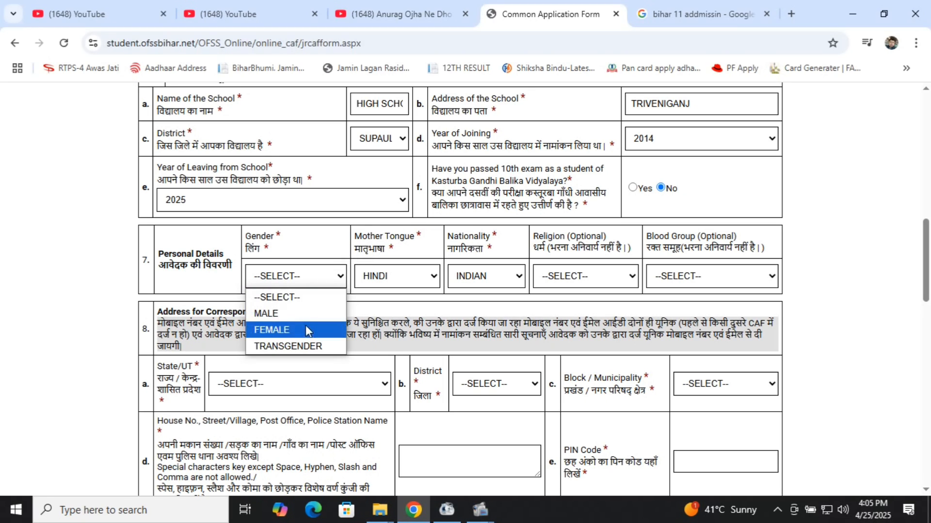
pyautogui.click(291, 330)
pyautogui.click(387, 277)
pyautogui.click(387, 276)
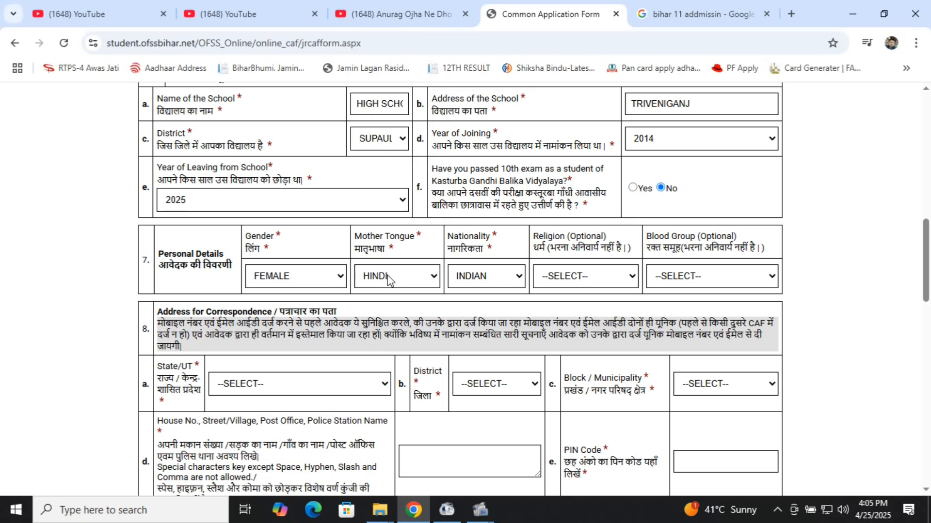
pyautogui.click(468, 281)
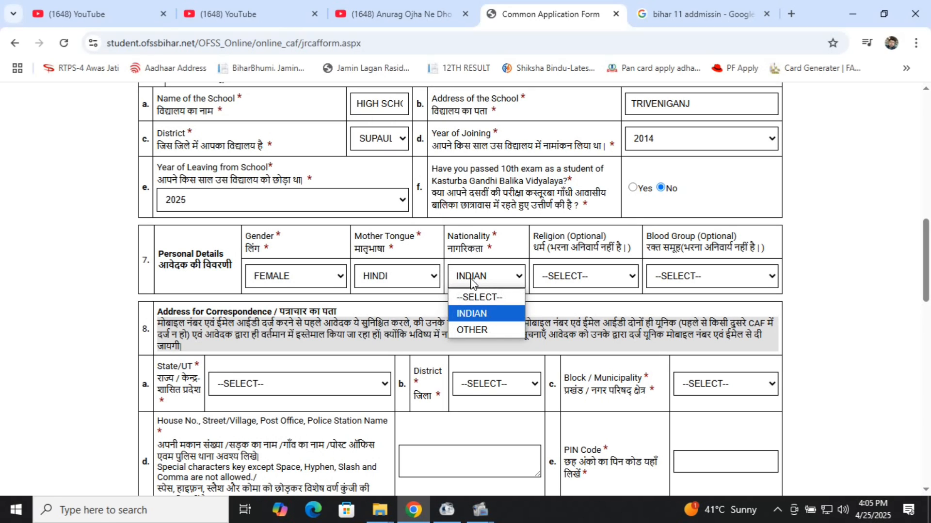
pyautogui.click(469, 281)
pyautogui.click(554, 280)
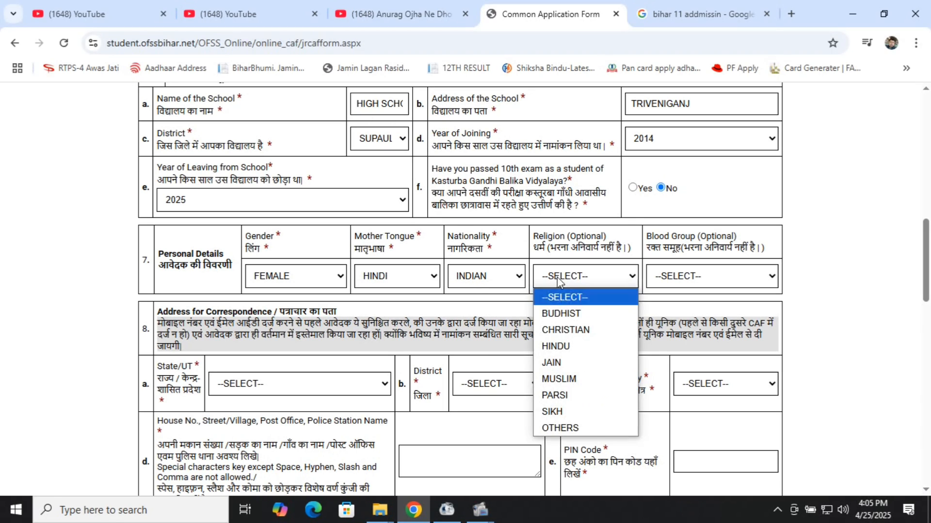
pyautogui.click(559, 348)
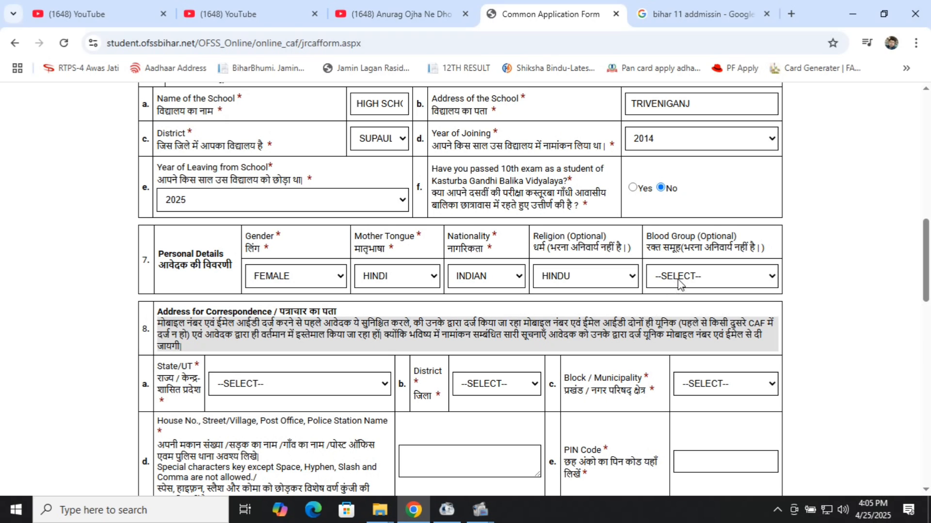
pyautogui.click(678, 279)
pyautogui.click(673, 313)
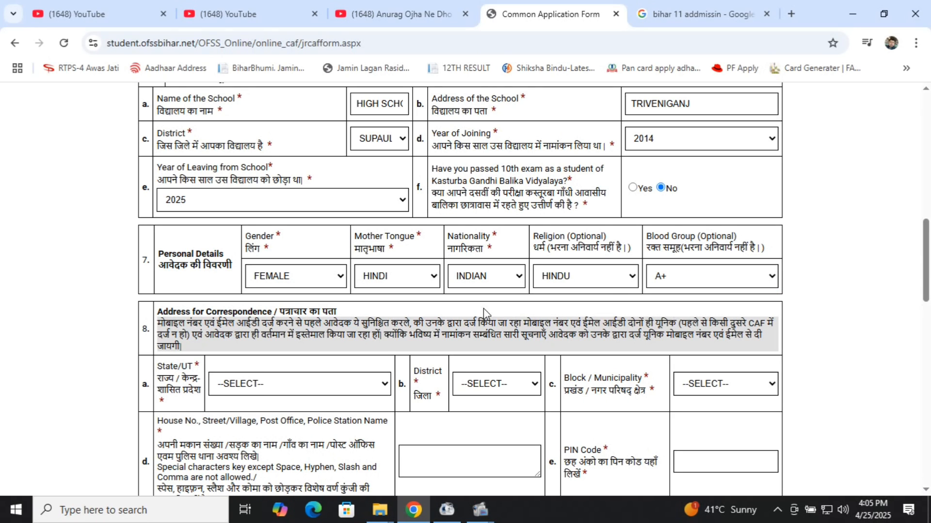
pyautogui.scroll(-3, 484, 310)
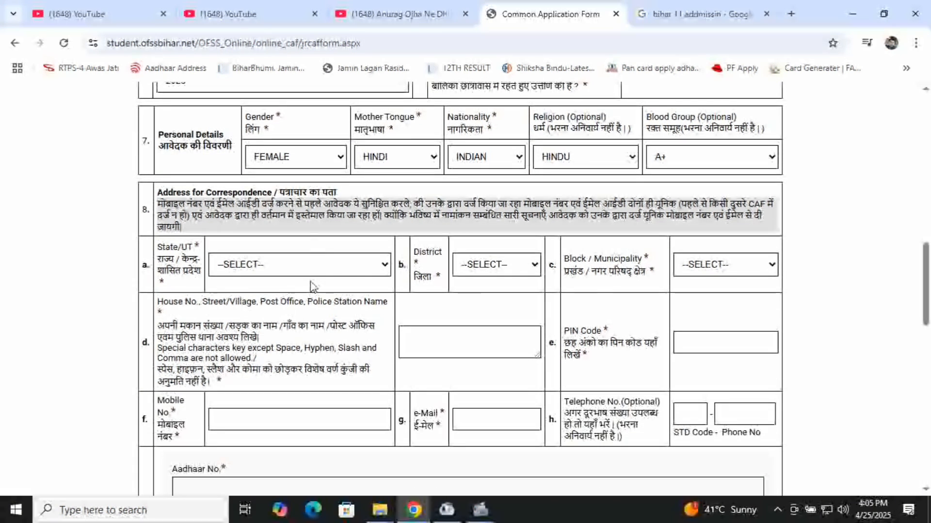
# Step: Choose state 1 - Bihar, district SUPAUL and block TRIVENIGANJ for the correspondence address
pyautogui.click(370, 264)
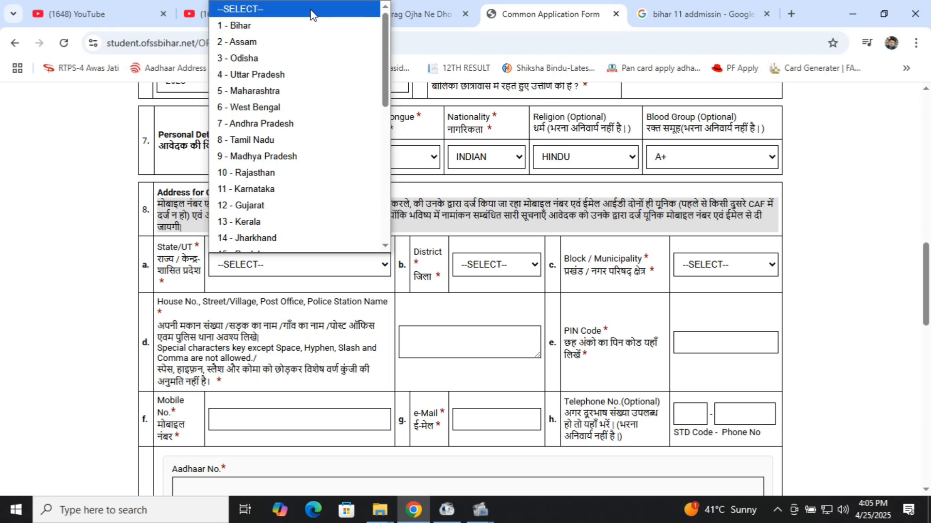
pyautogui.click(308, 28)
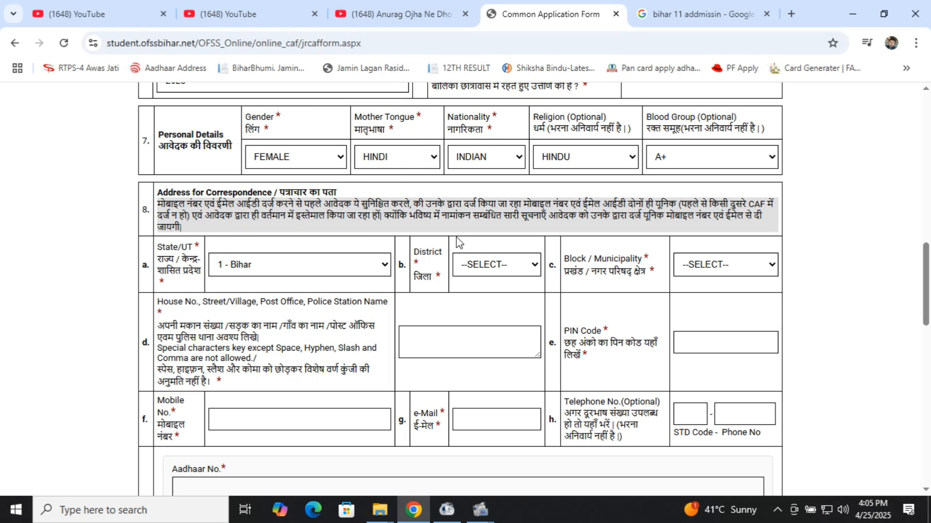
pyautogui.click(487, 264)
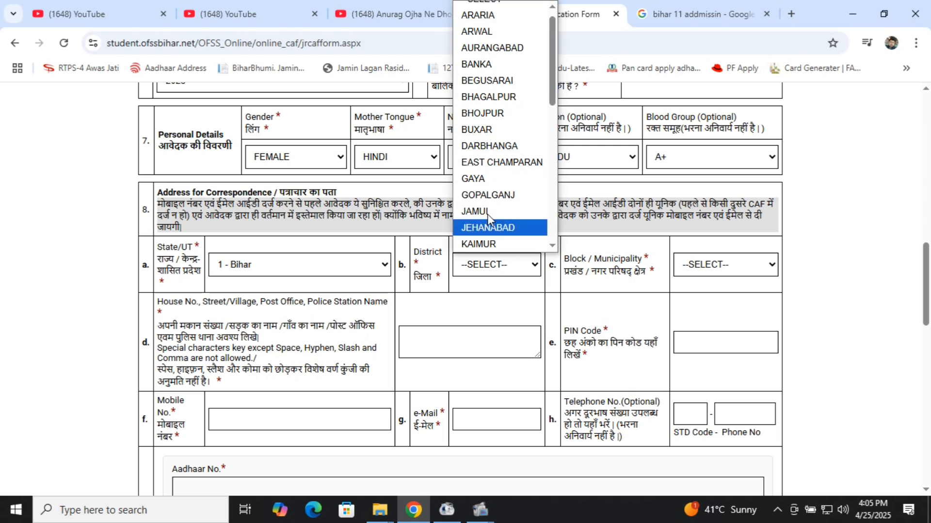
pyautogui.scroll(-6, 488, 191)
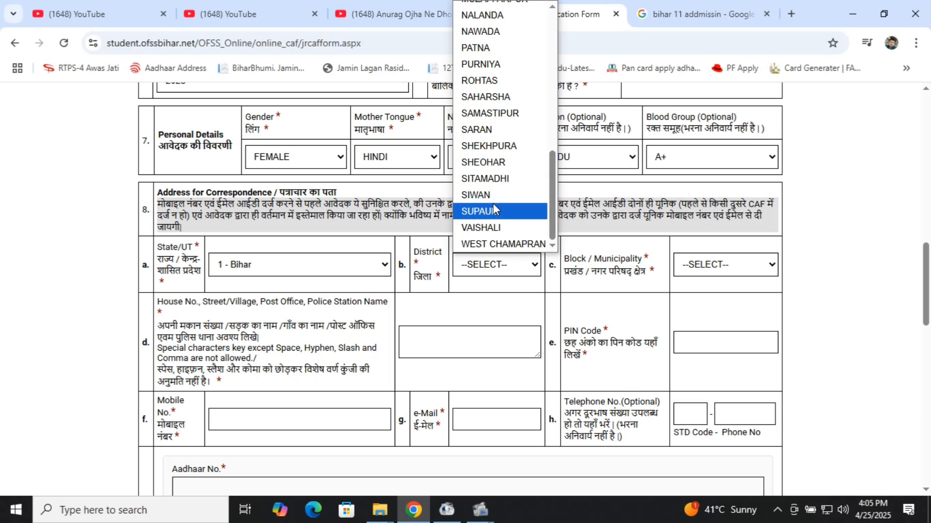
pyautogui.click(507, 213)
pyautogui.click(730, 264)
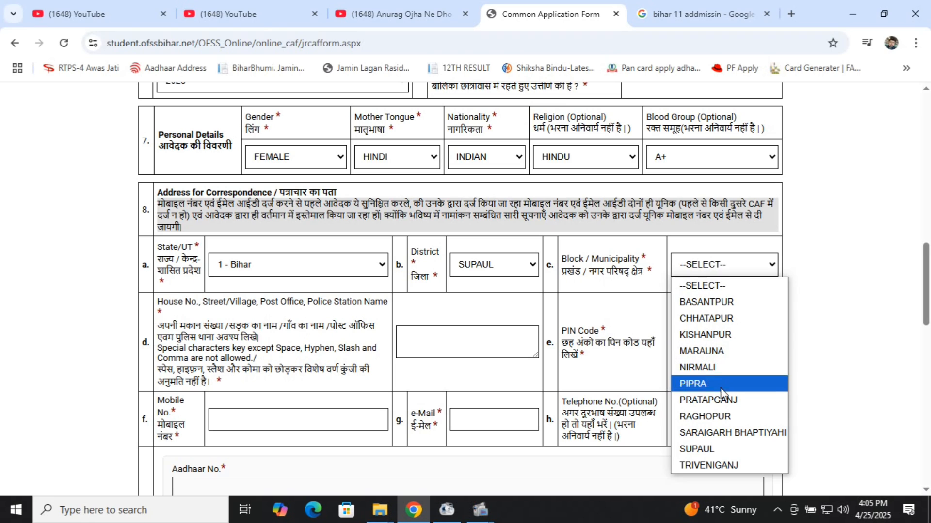
pyautogui.click(734, 466)
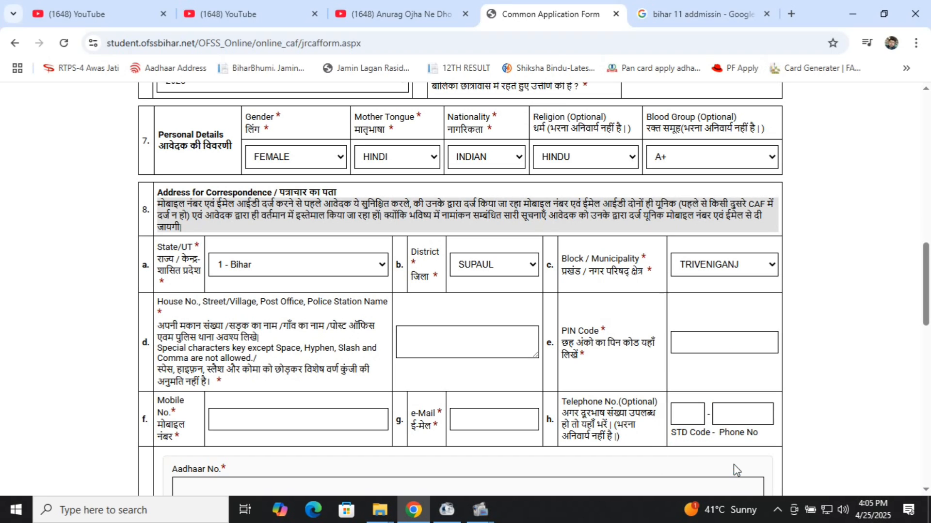
# Step: Type the house address and begin entering the six-digit PIN code
pyautogui.click(449, 339)
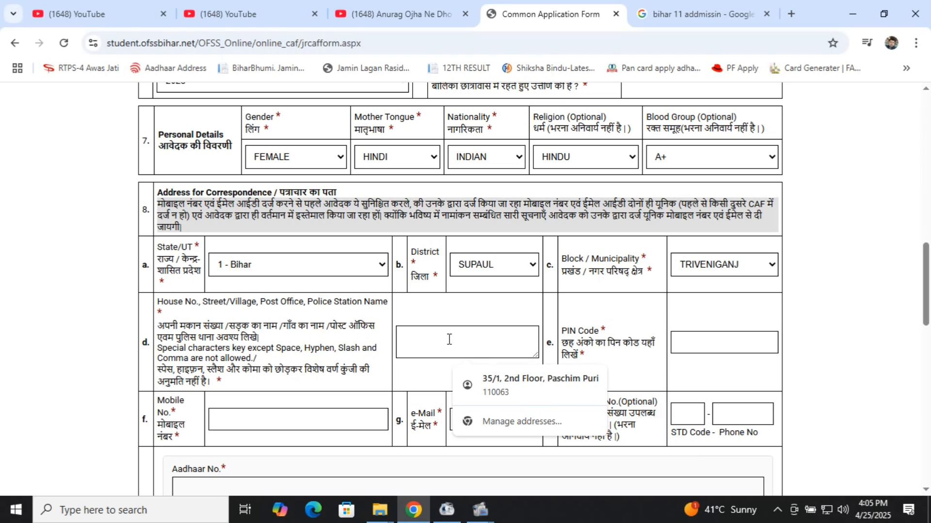
pyautogui.scroll(-1, 449, 339)
pyautogui.click(436, 301)
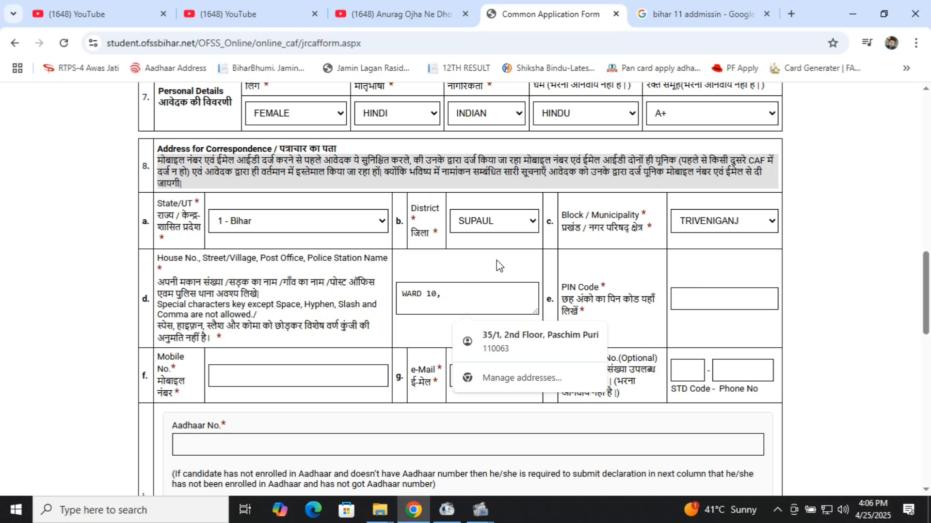
pyautogui.write('PATARGHATTI')
pyautogui.click(693, 302)
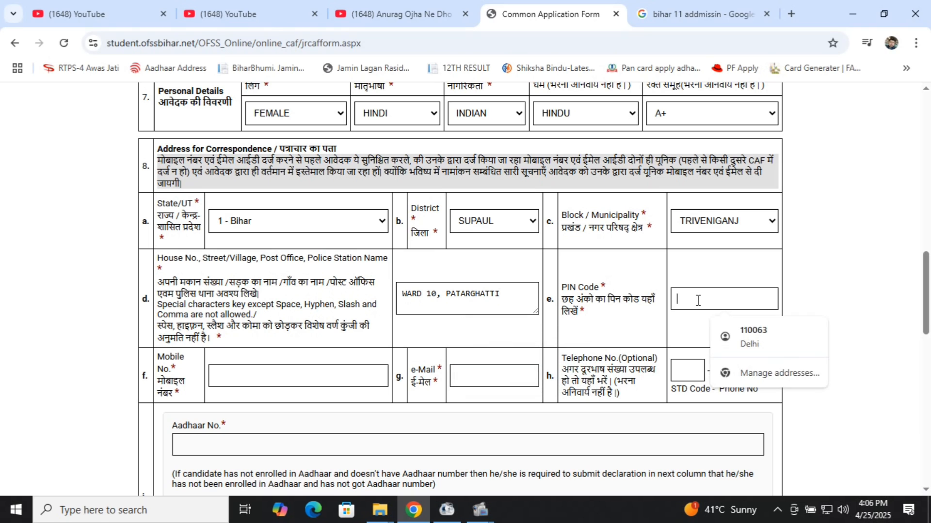
pyautogui.write('852139')
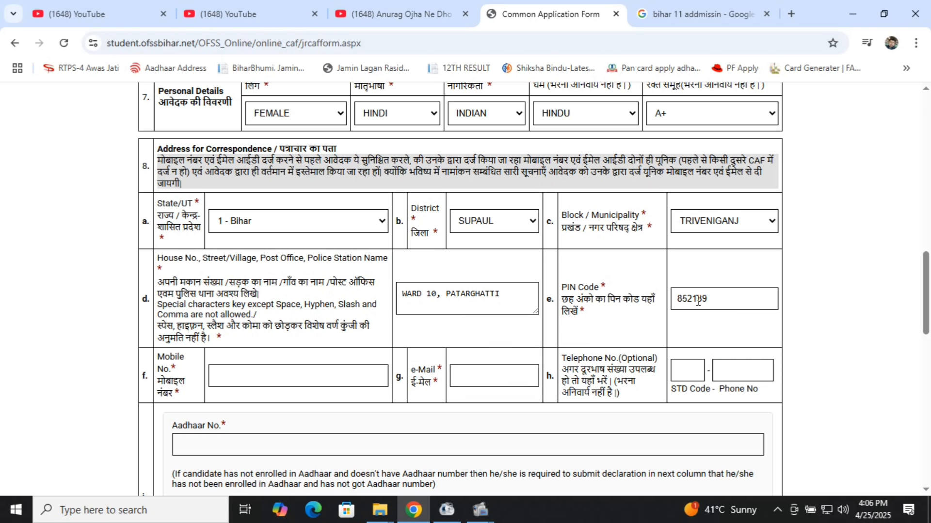
pyautogui.scroll(-2, 698, 301)
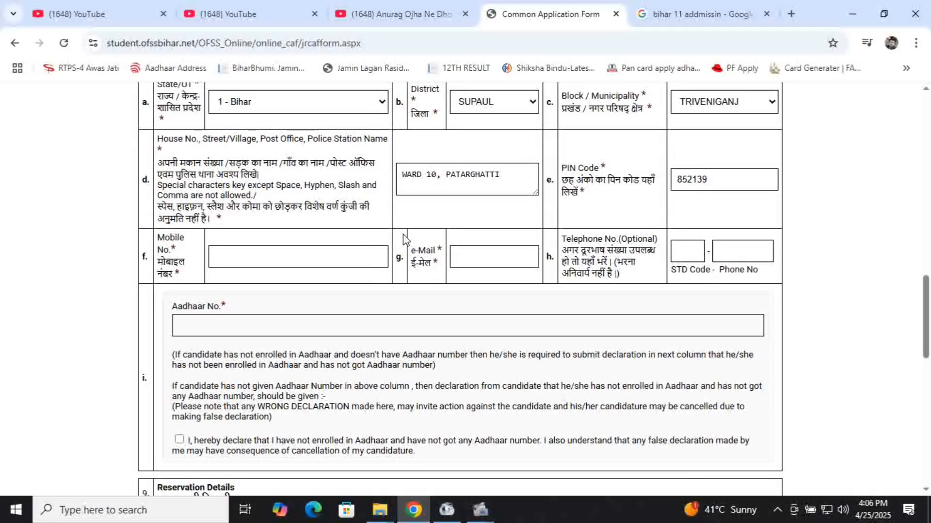
pyautogui.click(377, 249)
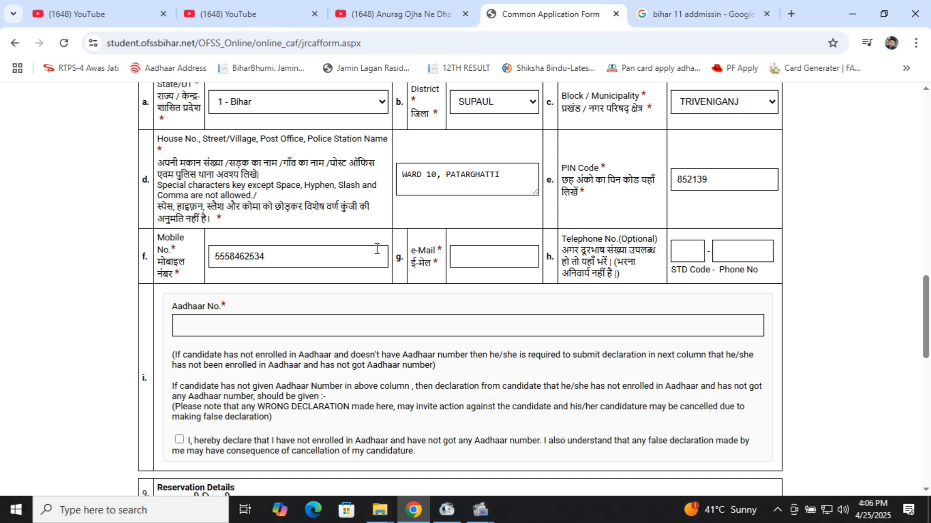
# Step: Enter the applicant's Gmail e-mail address below the validated mobile number, then move to STD Code
pyautogui.click(487, 258)
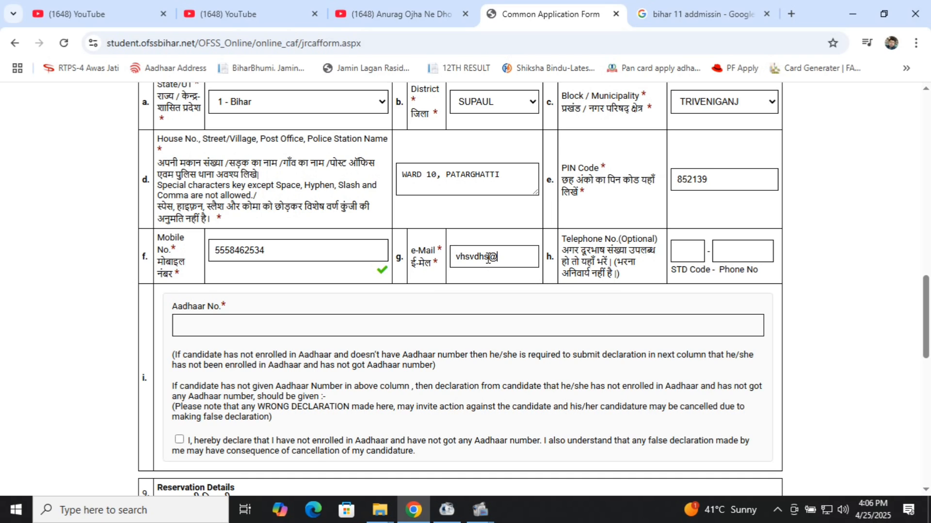
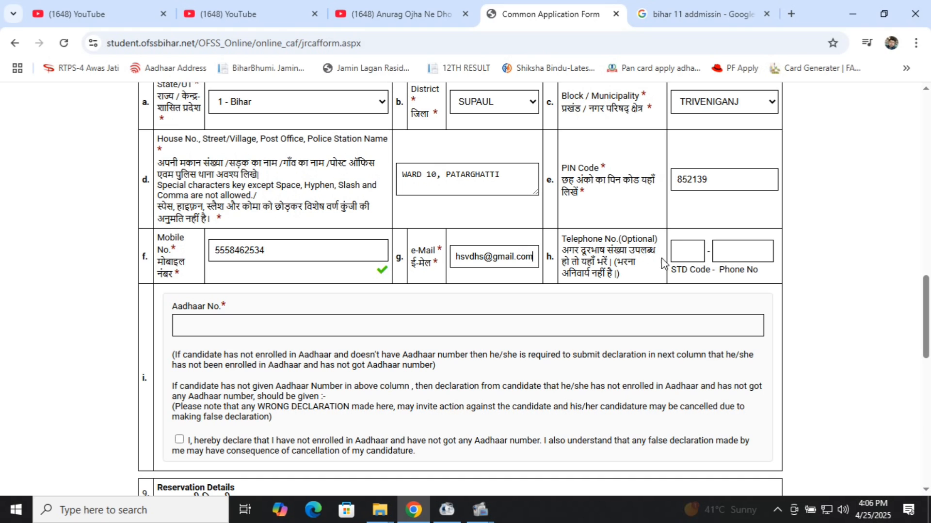
pyautogui.click(683, 252)
pyautogui.scroll(-1, 438, 285)
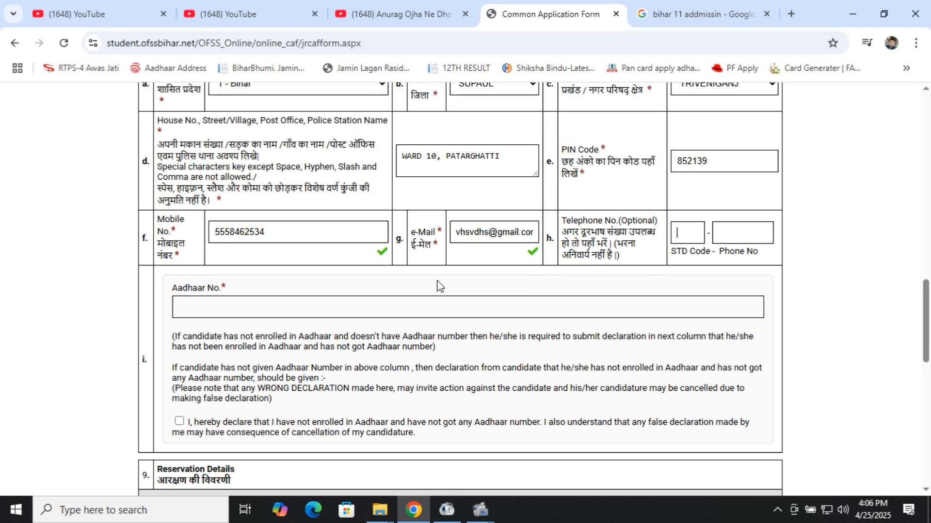
# Step: Enter the candidate's 12-digit Aadhaar number in the Aadhaar No. field
pyautogui.click(386, 270)
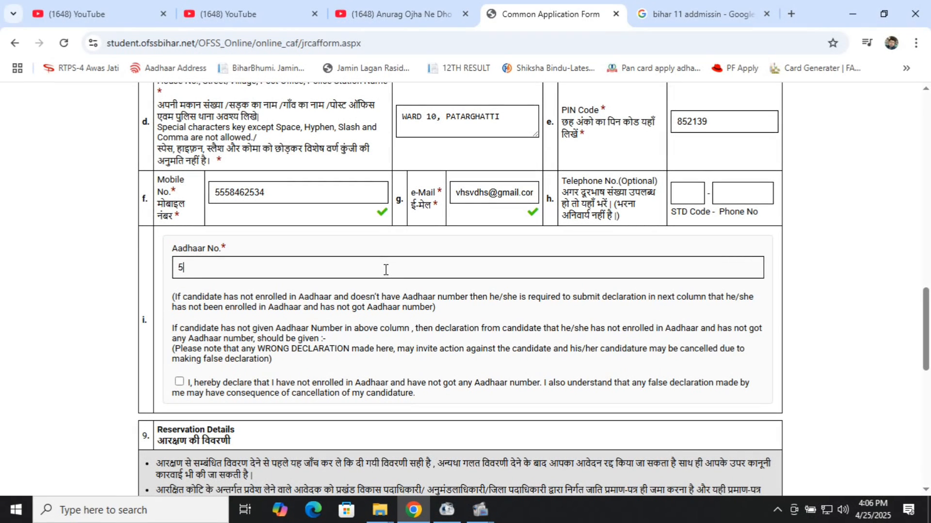
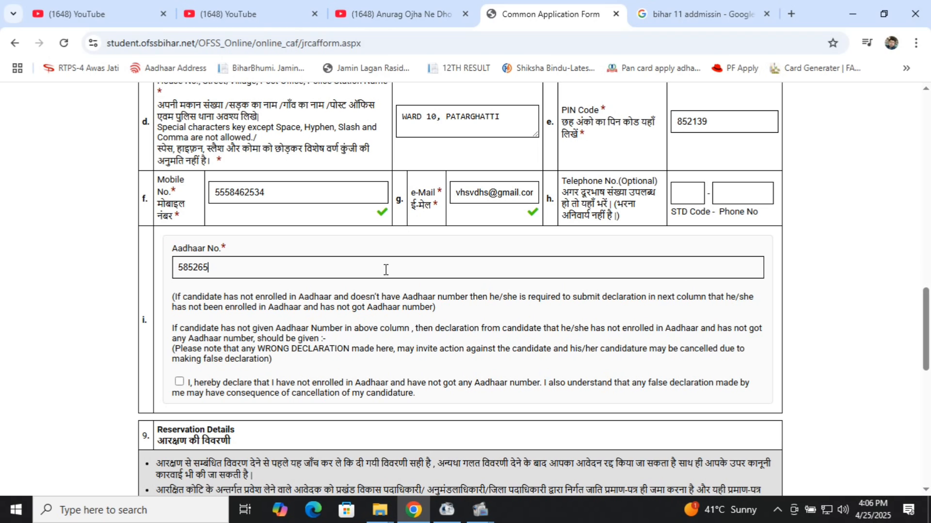
pyautogui.scroll(-3, 385, 270)
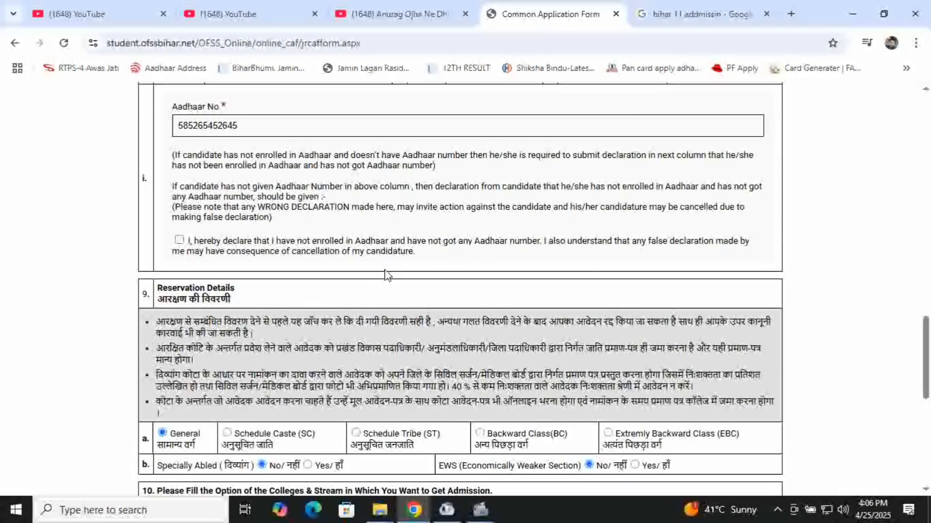
# Step: Leave the 'not enrolled in Aadhaar' declaration unticked and enter the following 9-digit number
pyautogui.click(179, 240)
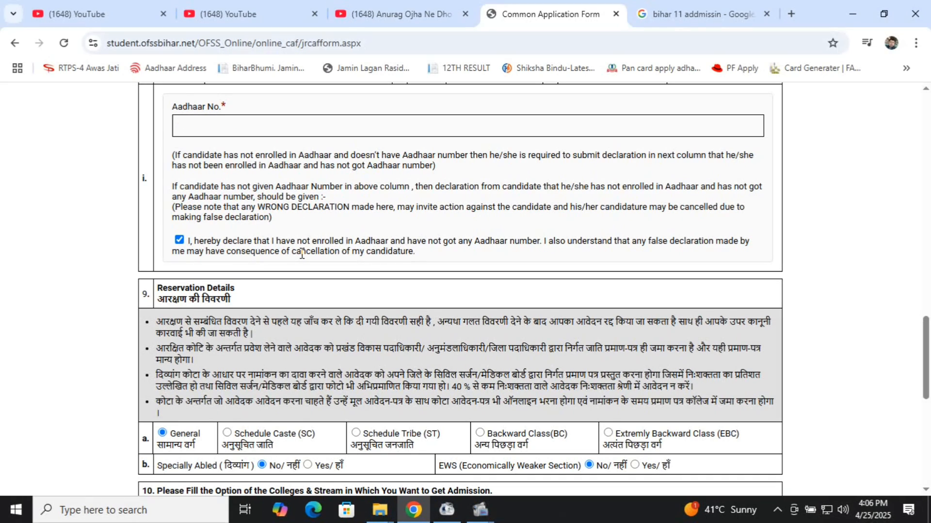
pyautogui.click(178, 241)
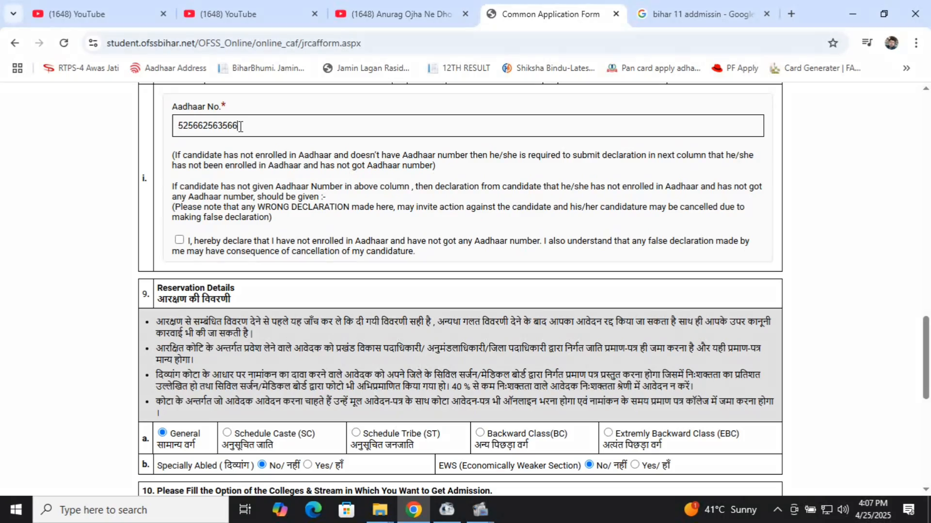
pyautogui.scroll(-2, 241, 126)
pyautogui.scroll(3, 240, 180)
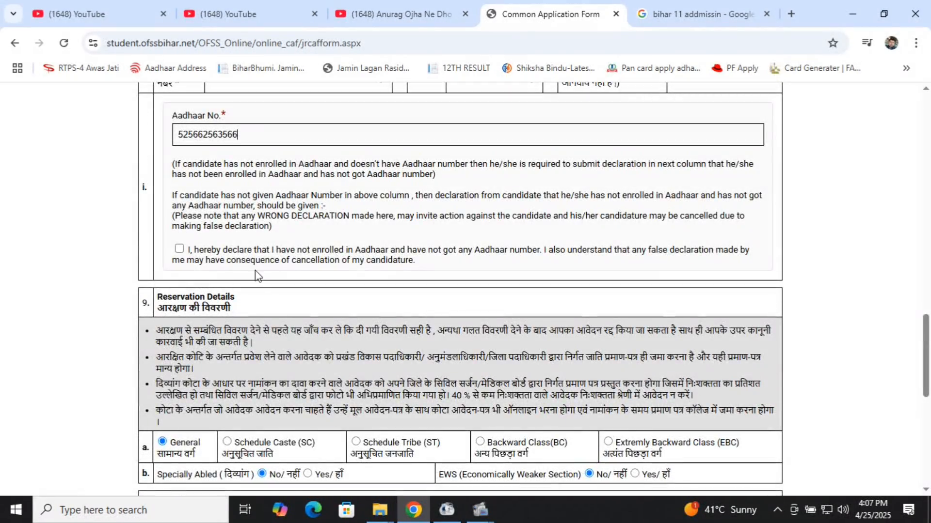
pyautogui.scroll(-3, 255, 275)
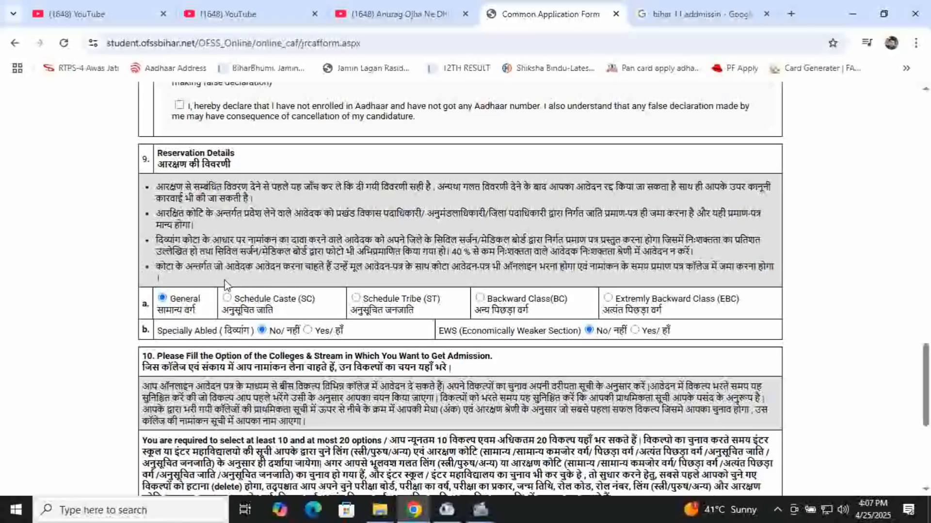
# Step: Select Backward Class (BC) in Reservation Details and scroll to the 1st Option section
pyautogui.scroll(-2, 225, 284)
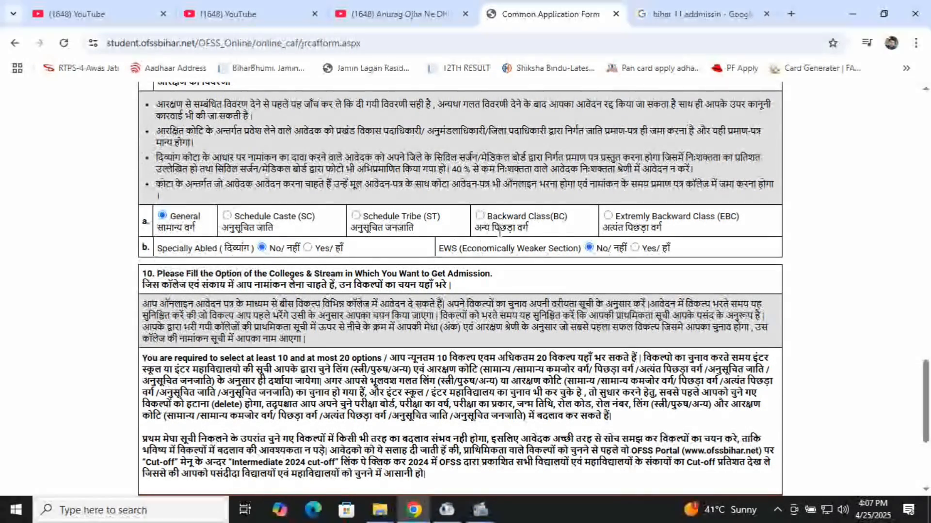
pyautogui.click(480, 216)
pyautogui.scroll(-3, 440, 337)
pyautogui.scroll(-2, 441, 336)
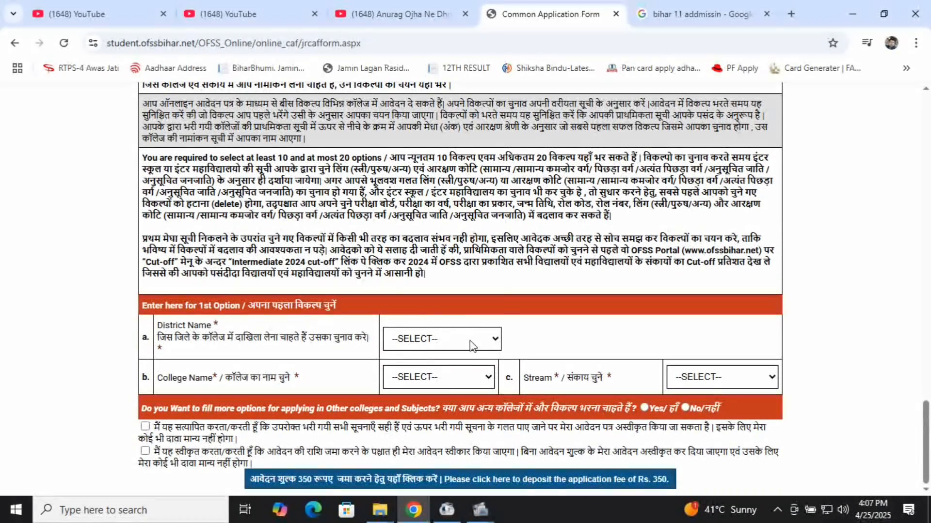
# Step: Set the first option's district to SUPAUL and college to +2 L.N.L.N.PROJECT GIRL HIGH SCHOOL
pyautogui.click(472, 342)
pyautogui.scroll(-5, 449, 210)
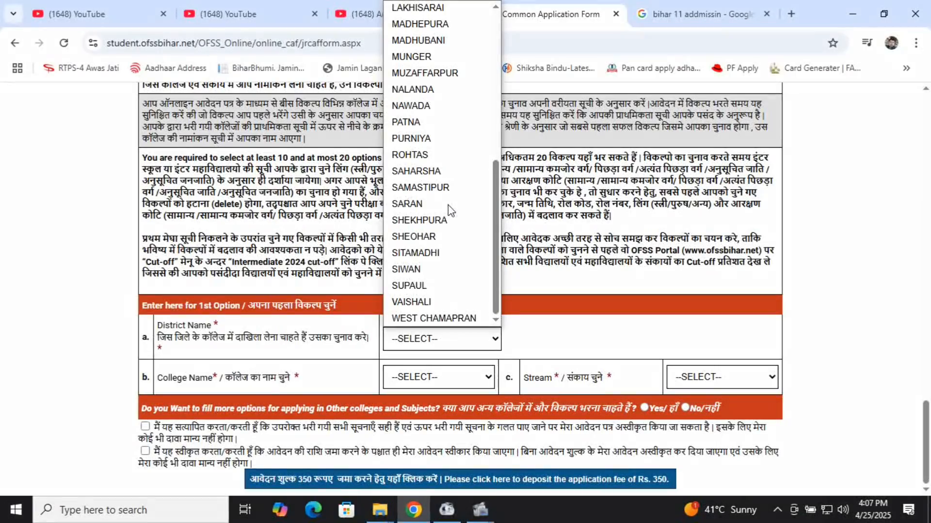
pyautogui.click(437, 287)
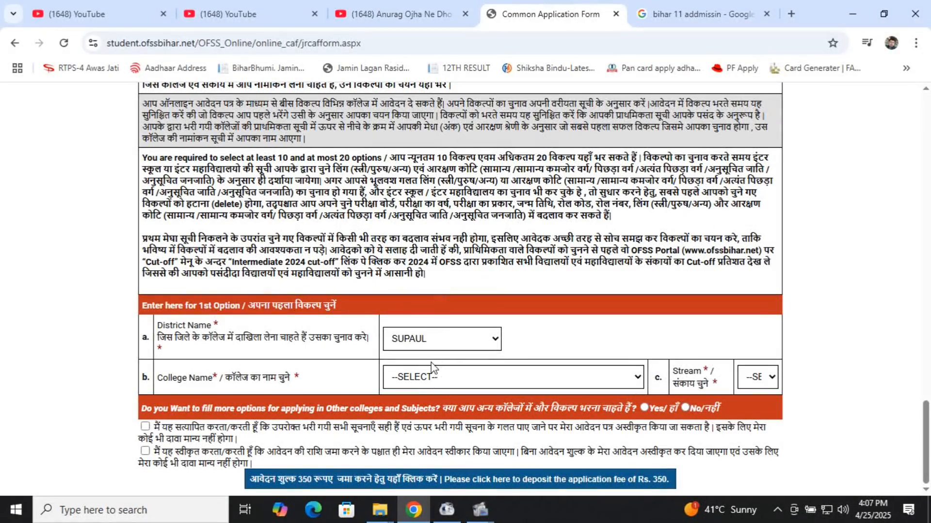
pyautogui.click(438, 380)
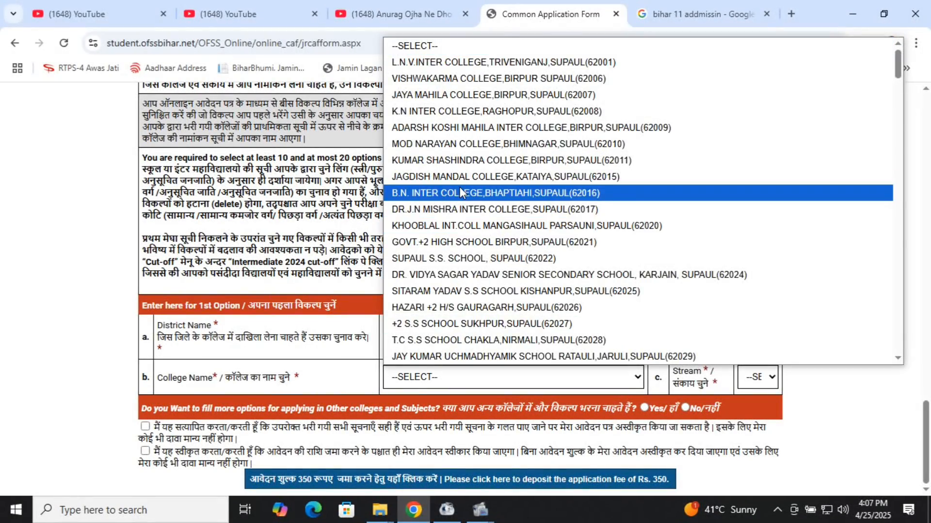
pyautogui.scroll(-15, 460, 189)
pyautogui.scroll(-8, 459, 189)
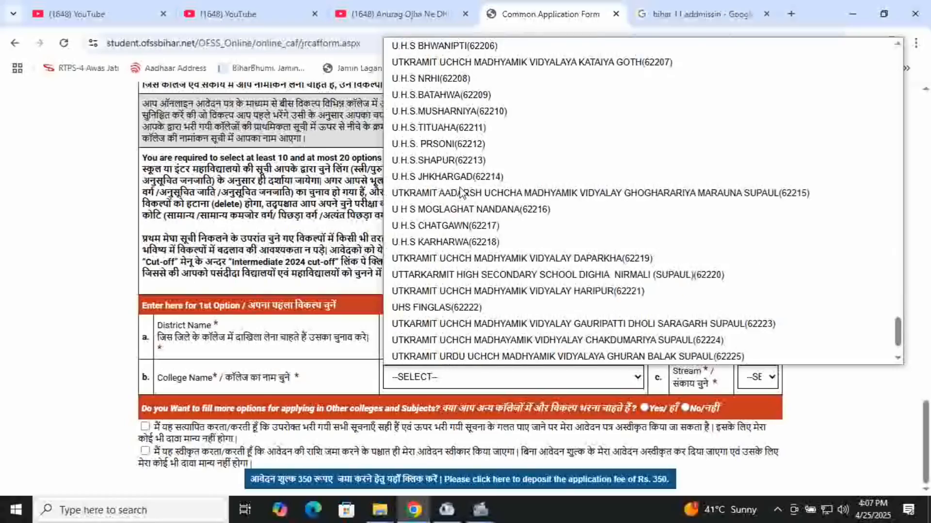
pyautogui.scroll(20, 459, 189)
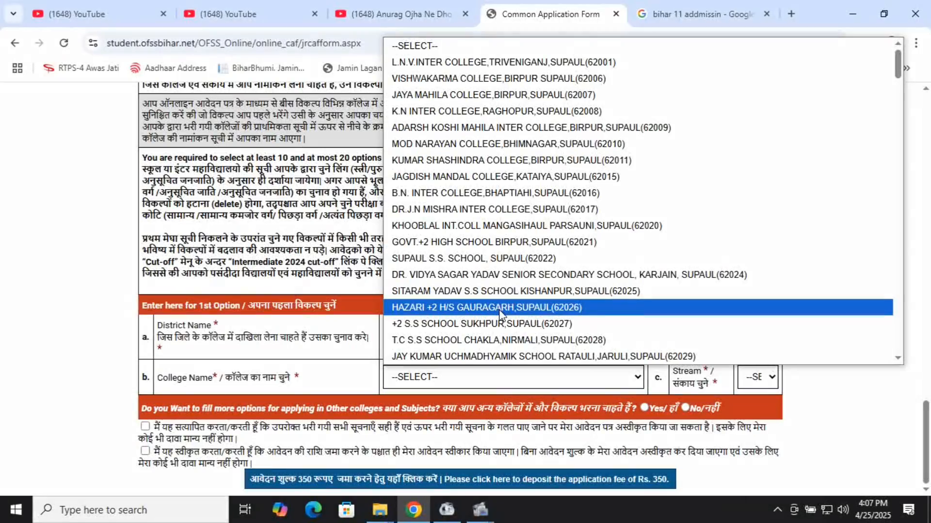
pyautogui.scroll(-3, 499, 314)
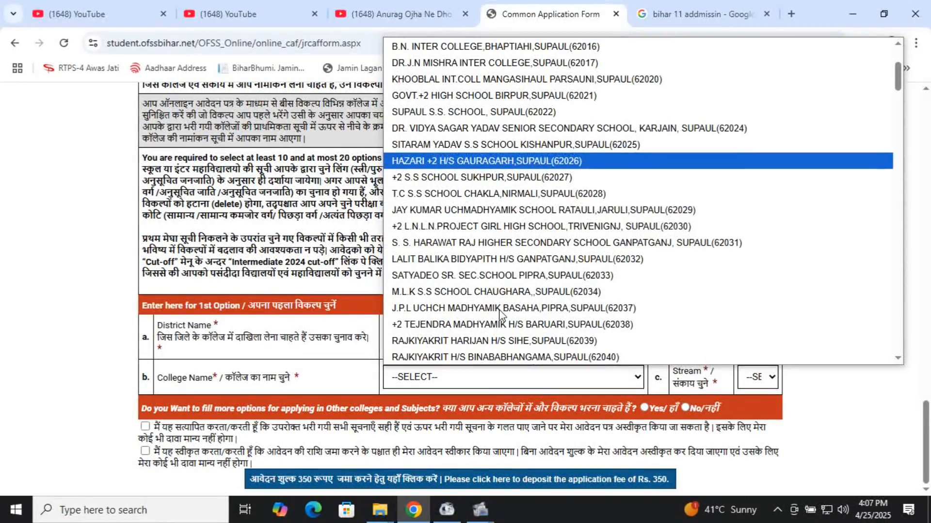
pyautogui.click(500, 226)
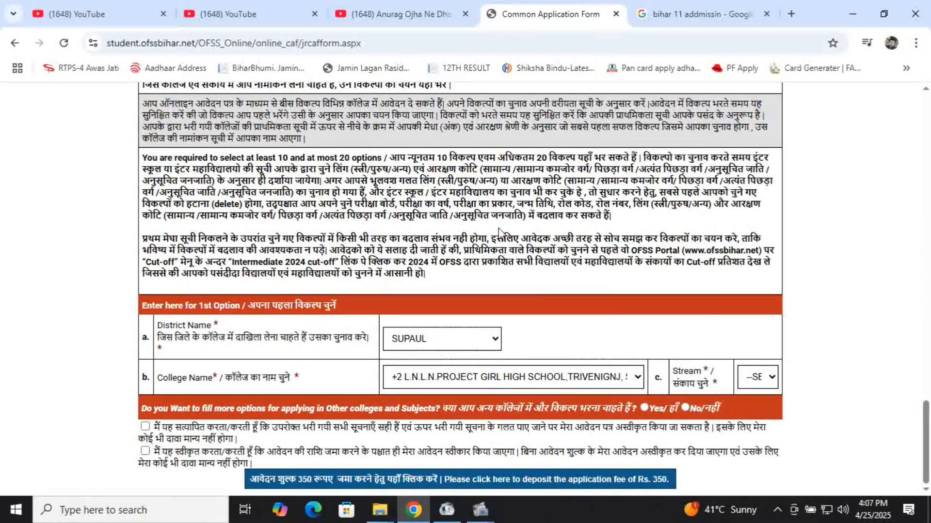
# Step: Choose ARTS as the first option's stream and answer Yes to more options
pyautogui.click(768, 377)
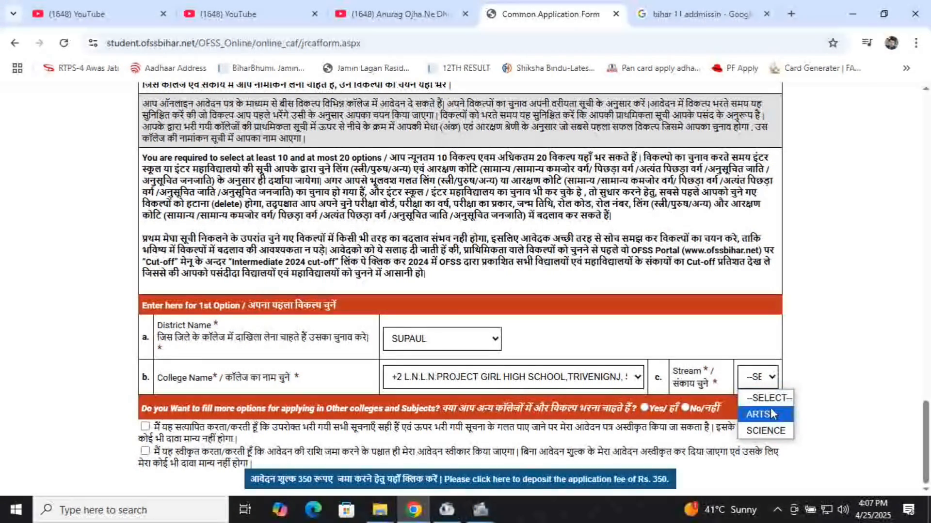
pyautogui.click(775, 422)
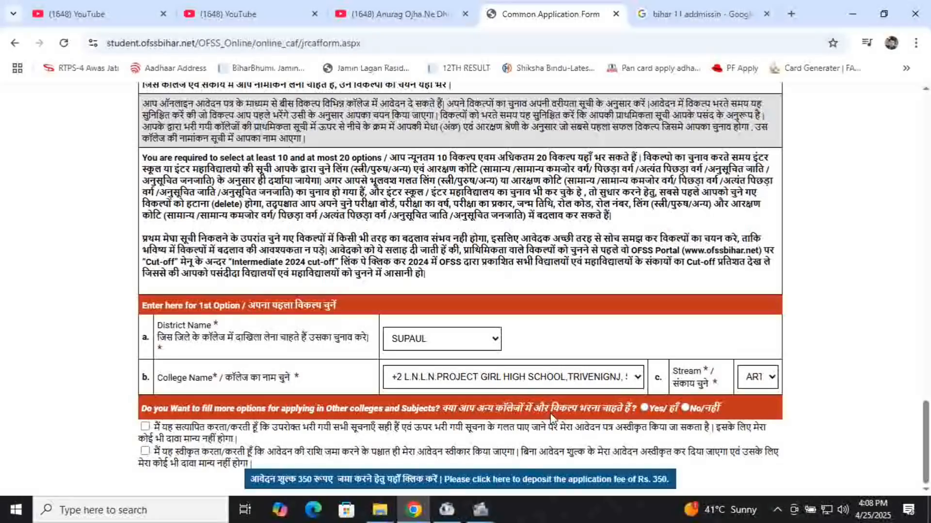
pyautogui.click(644, 408)
# Step: Fill the 2nd Option with SUPAUL, HAZARI +2 H/S GAURAGARH,SUPAUL(62026) and the ARTS stream
pyautogui.scroll(-1, 545, 407)
pyautogui.scroll(-1, 545, 407)
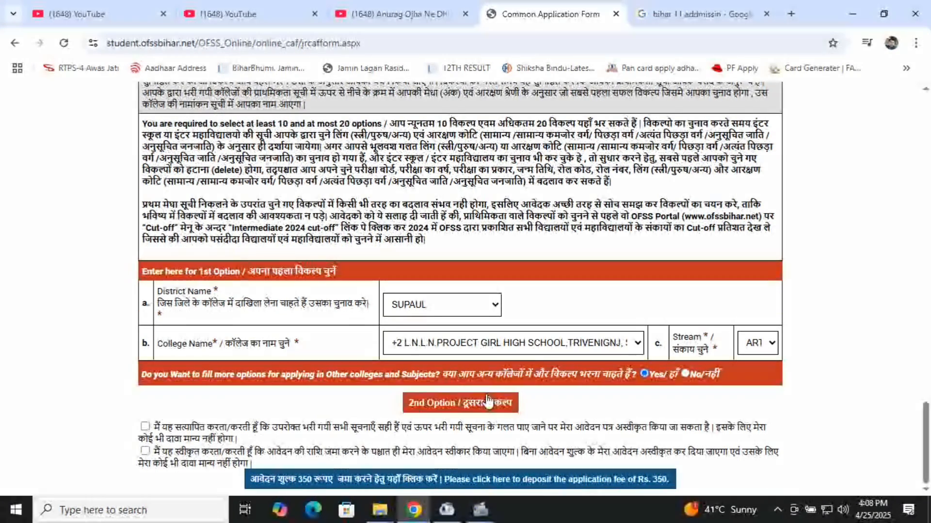
pyautogui.click(486, 403)
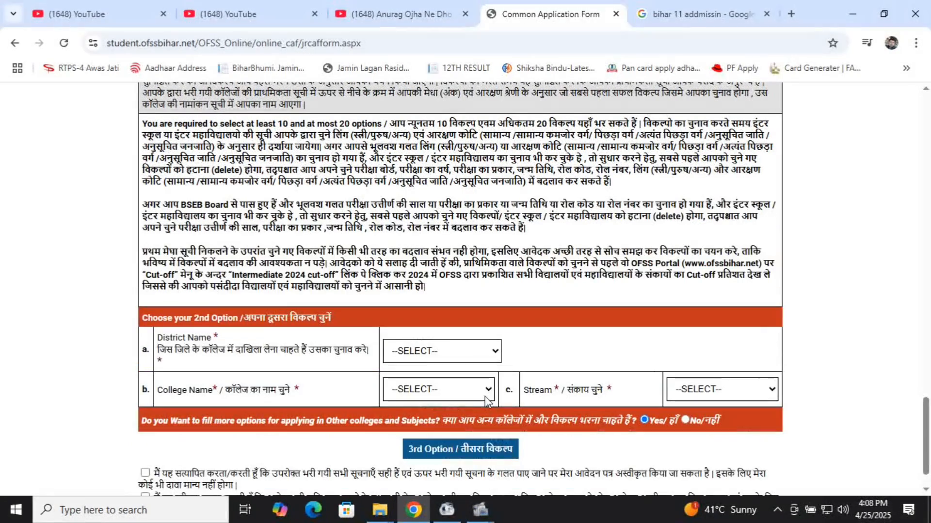
pyautogui.click(460, 349)
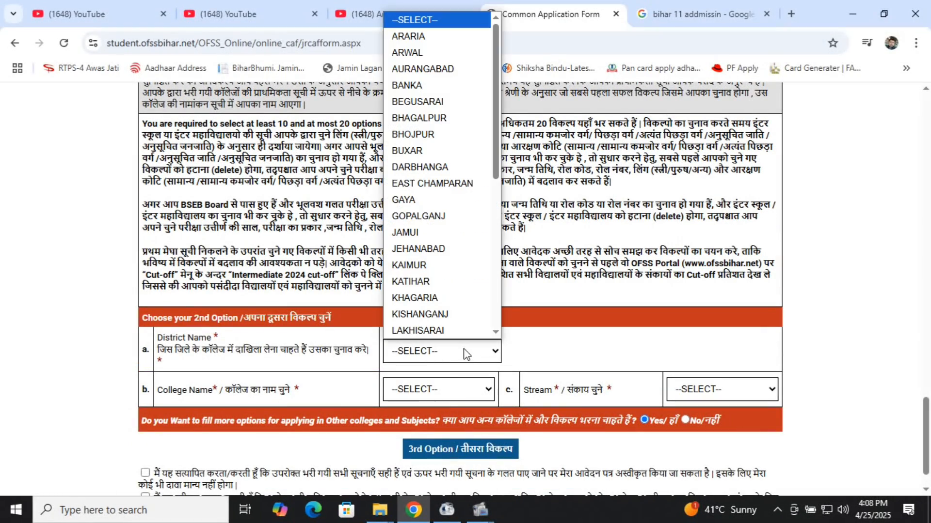
pyautogui.scroll(-5, 441, 292)
pyautogui.click(441, 297)
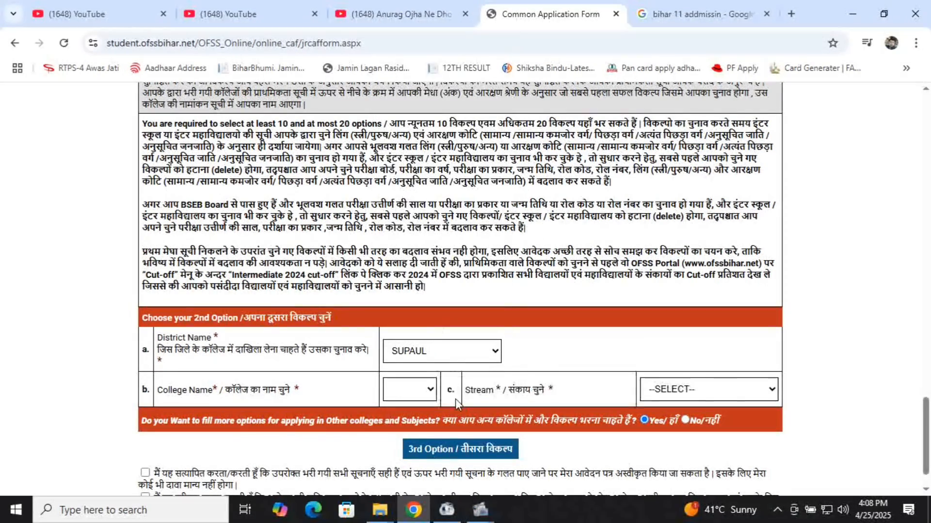
pyautogui.click(426, 389)
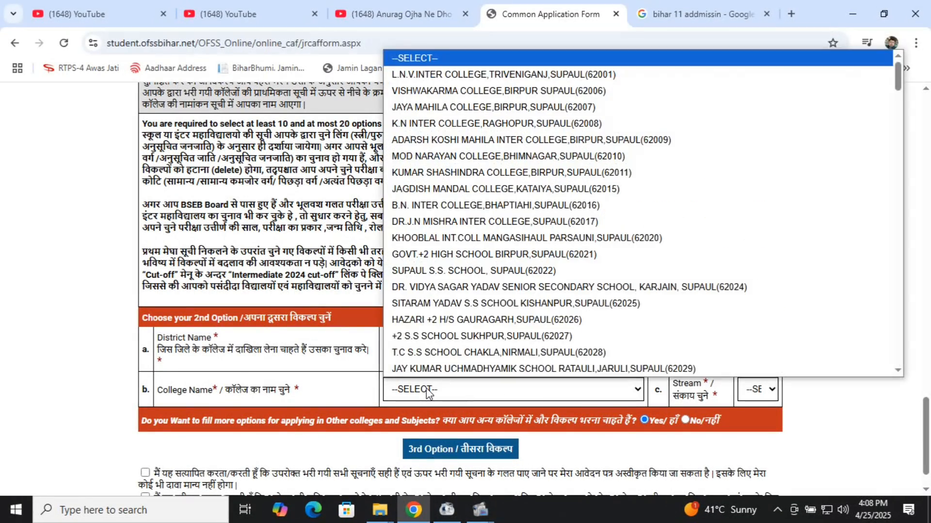
pyautogui.click(458, 321)
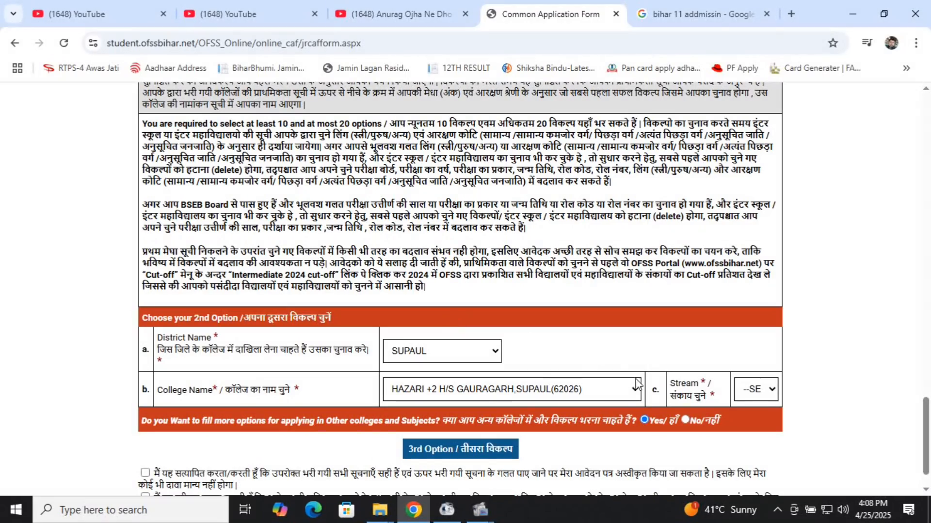
pyautogui.click(773, 396)
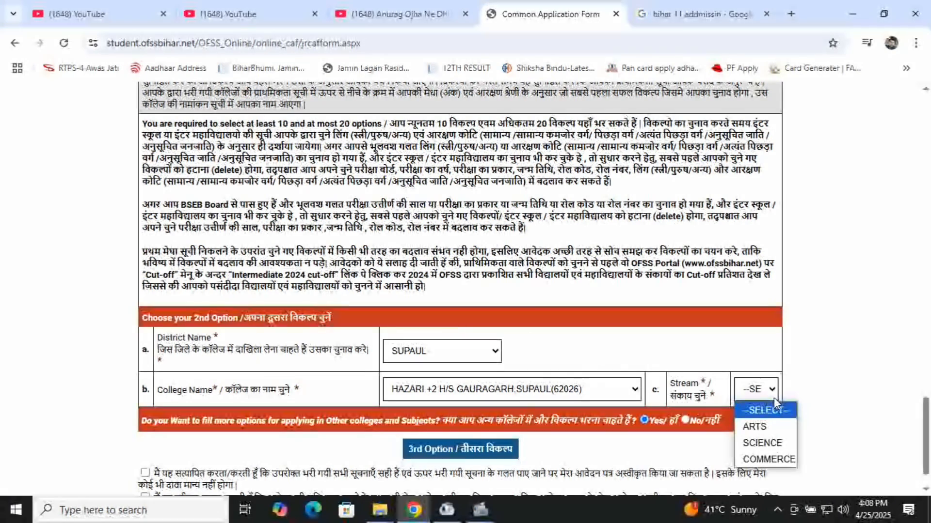
pyautogui.click(766, 427)
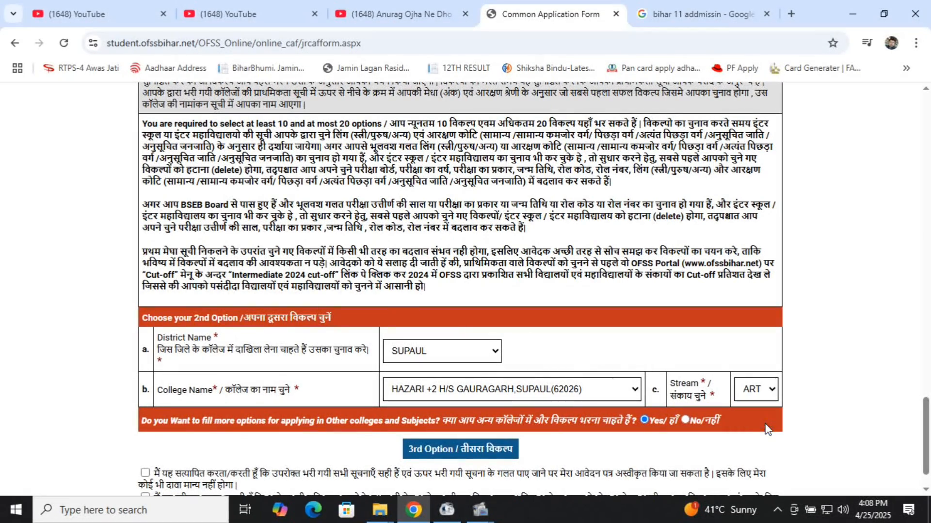
# Step: Tick the application fee declaration checkbox above the fee deposit button
pyautogui.scroll(-1, 678, 381)
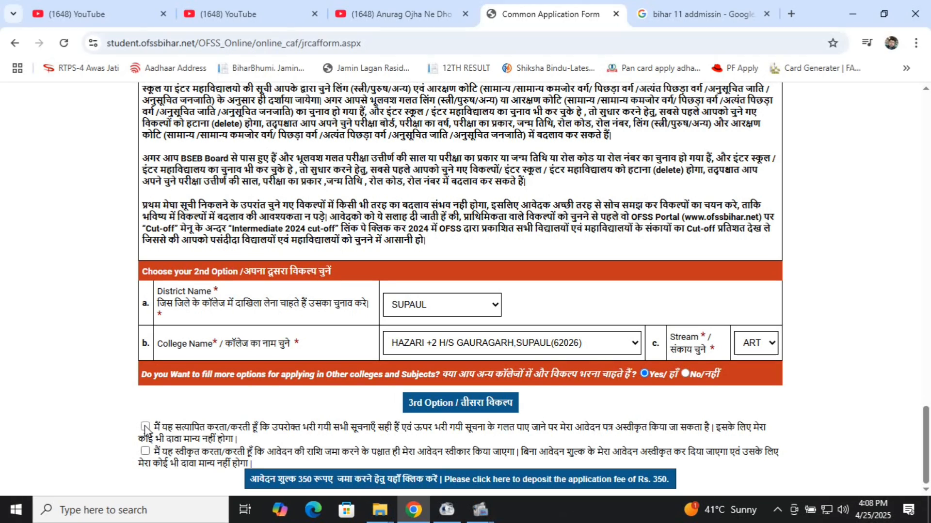
pyautogui.click(145, 452)
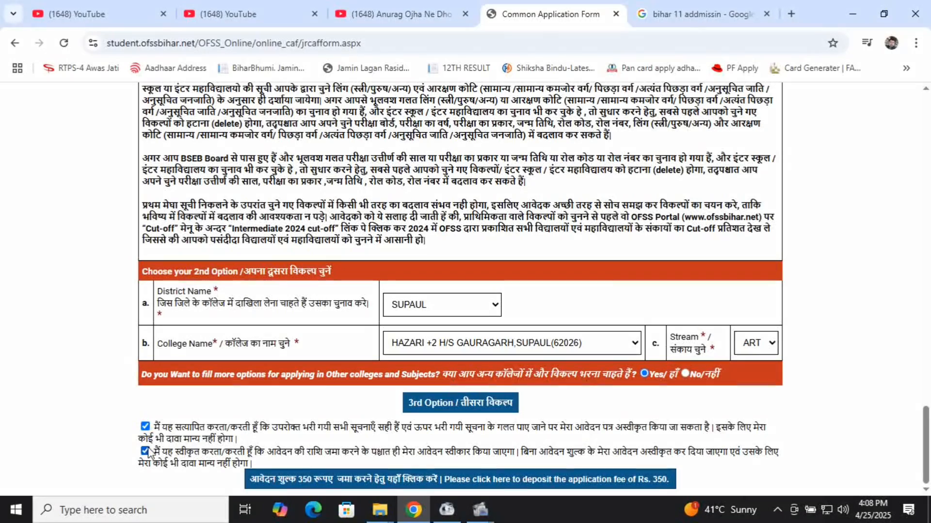